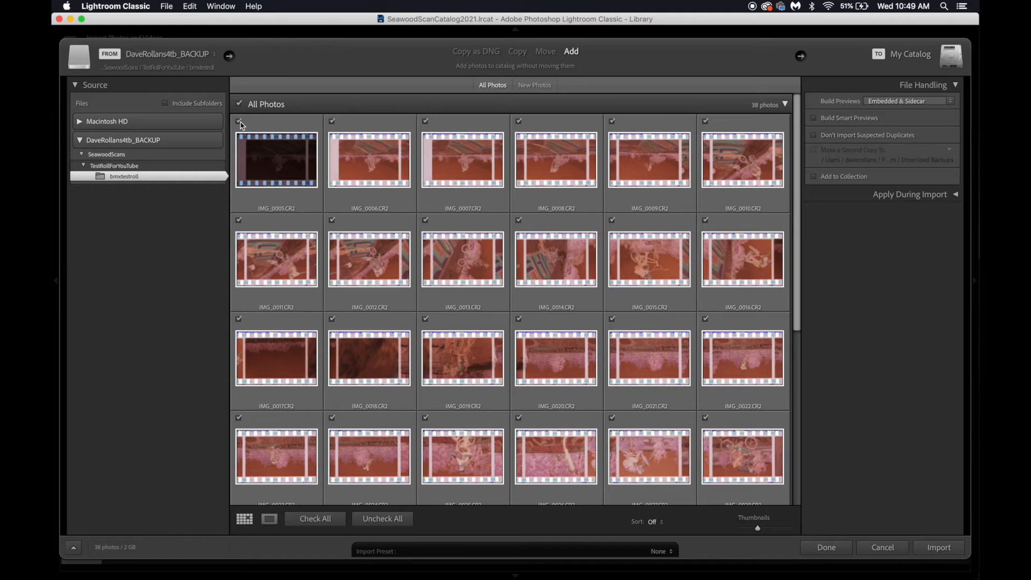
- Exclude the dark first frame IMG_0005.CR2 and import the remaining scans from the bmxtestroll folder into the catalog
left_click(239, 123)
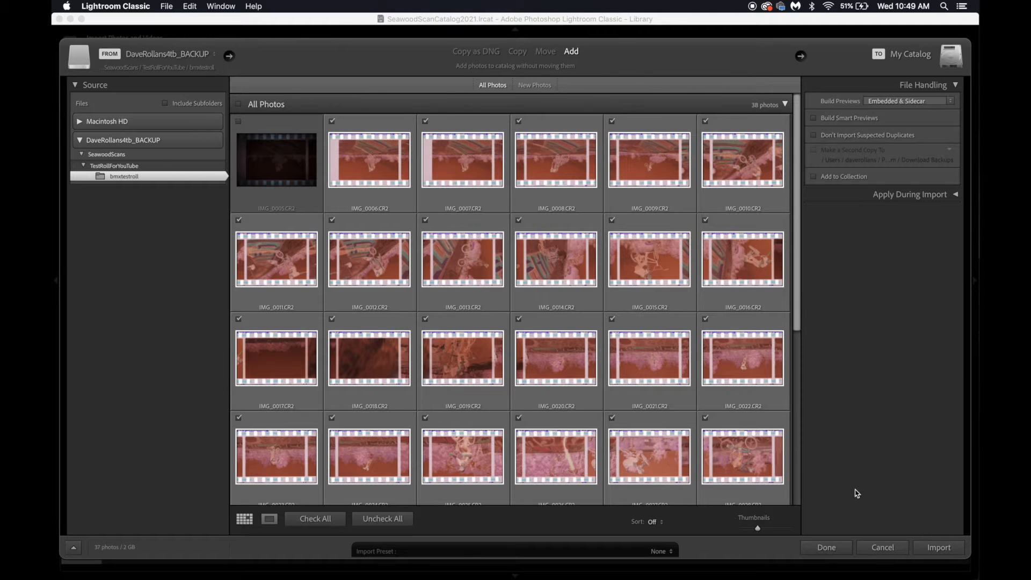
left_click(932, 547)
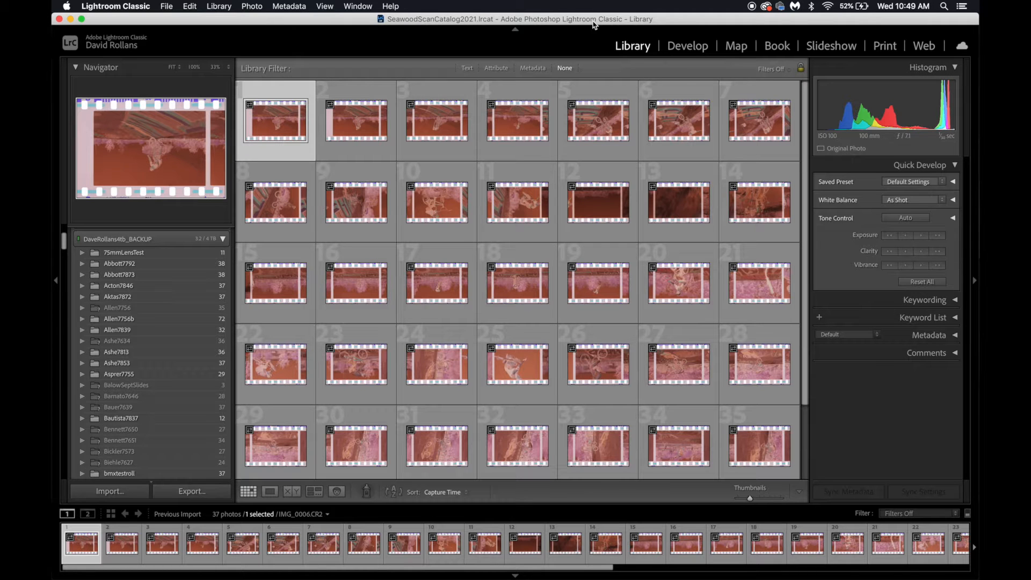
- Flip all imported photos horizontally and rotate them 180 degrees clockwise
key("super+a")
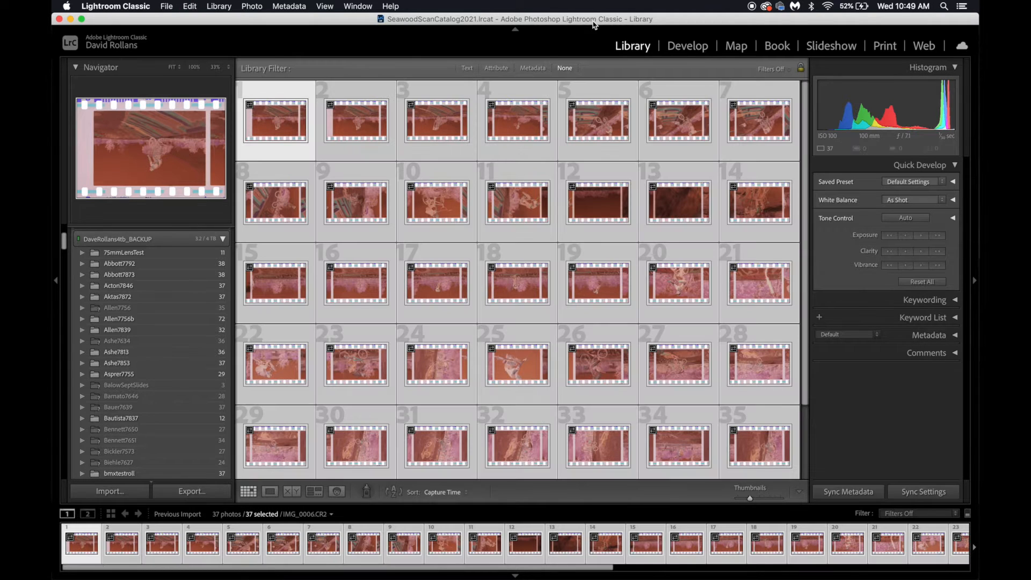
left_click(251, 6)
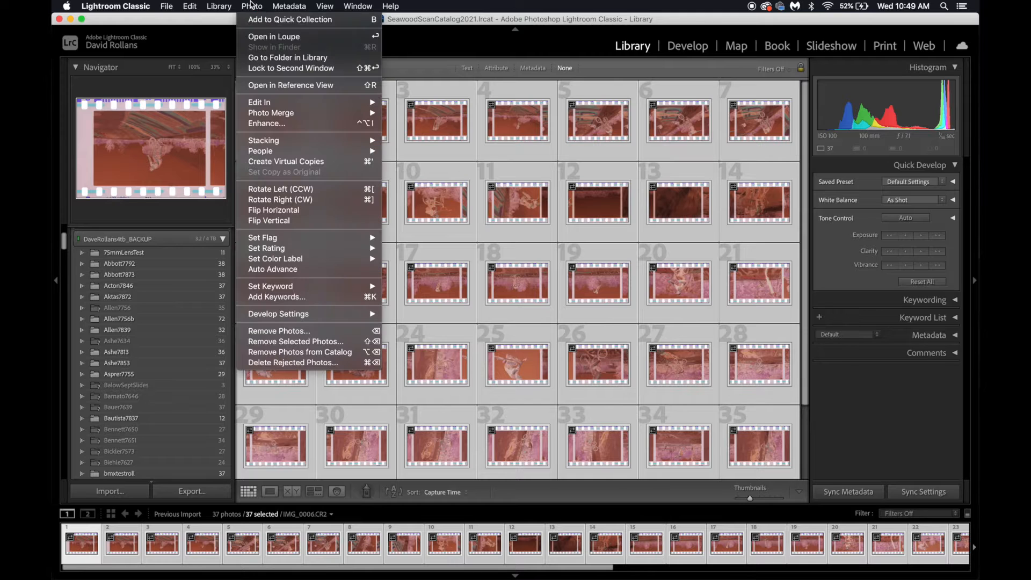
left_click(277, 210)
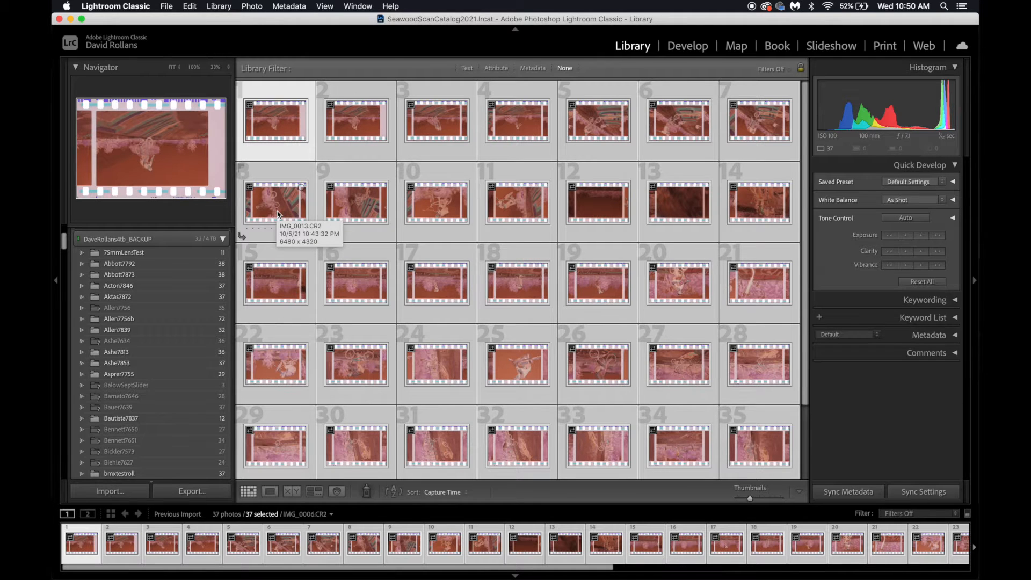
key("super+bracketright")
key("super+bracketright")
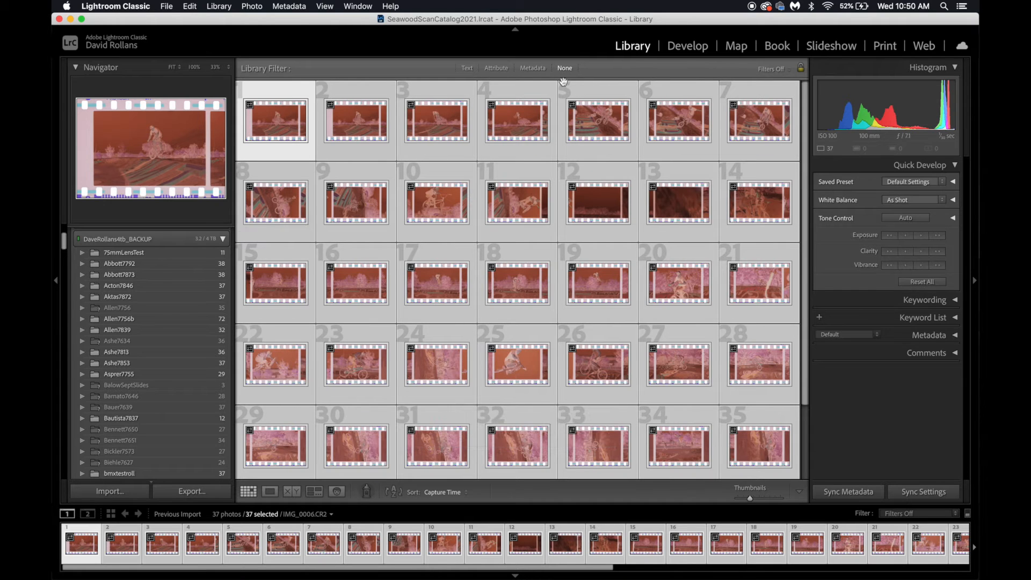
- Turn on Auto Sync in the Develop module and assign the Negative Lab v2.3 - Natural profile to all selected photos
left_click(687, 48)
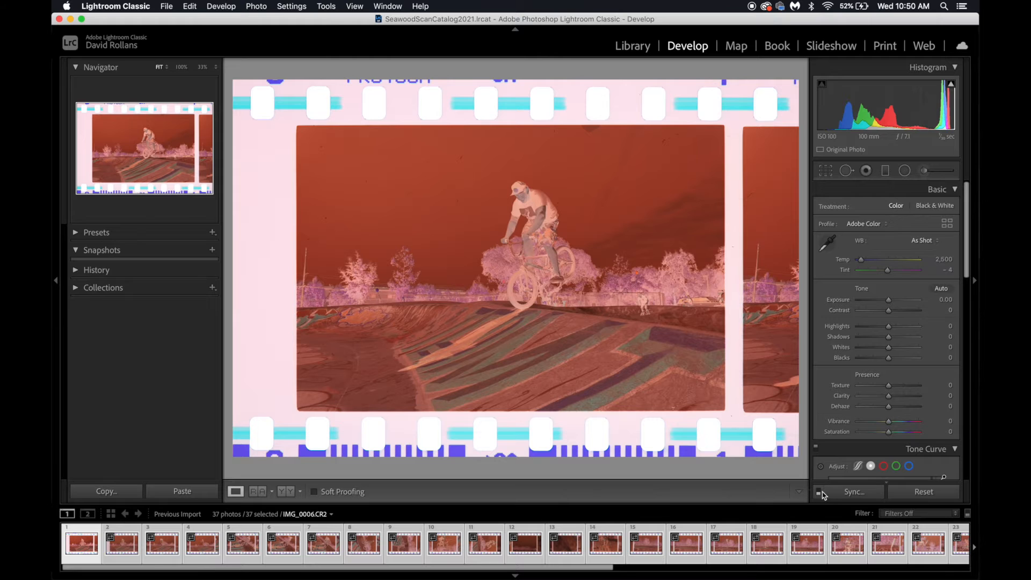
left_click(819, 492)
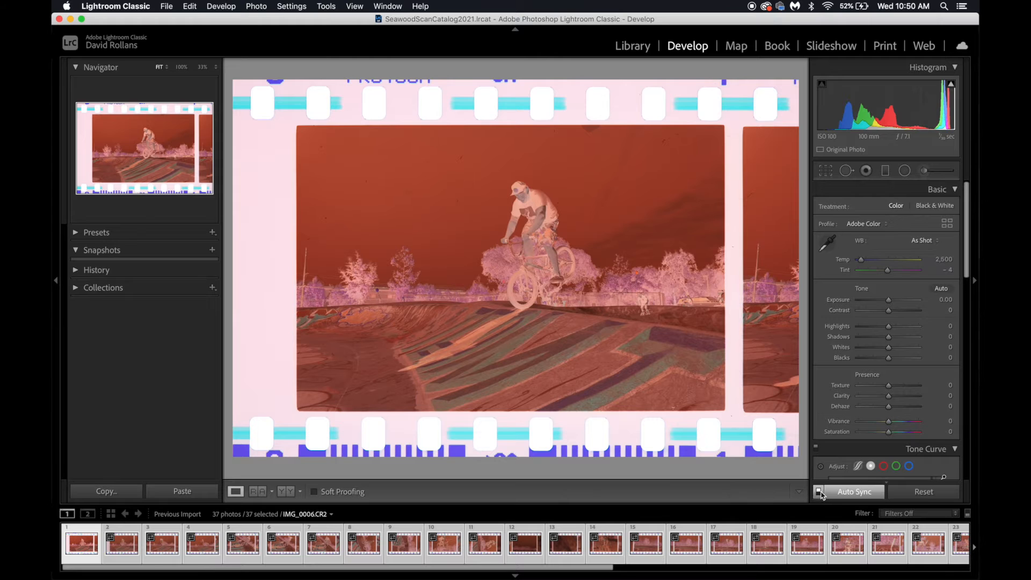
left_click(865, 225)
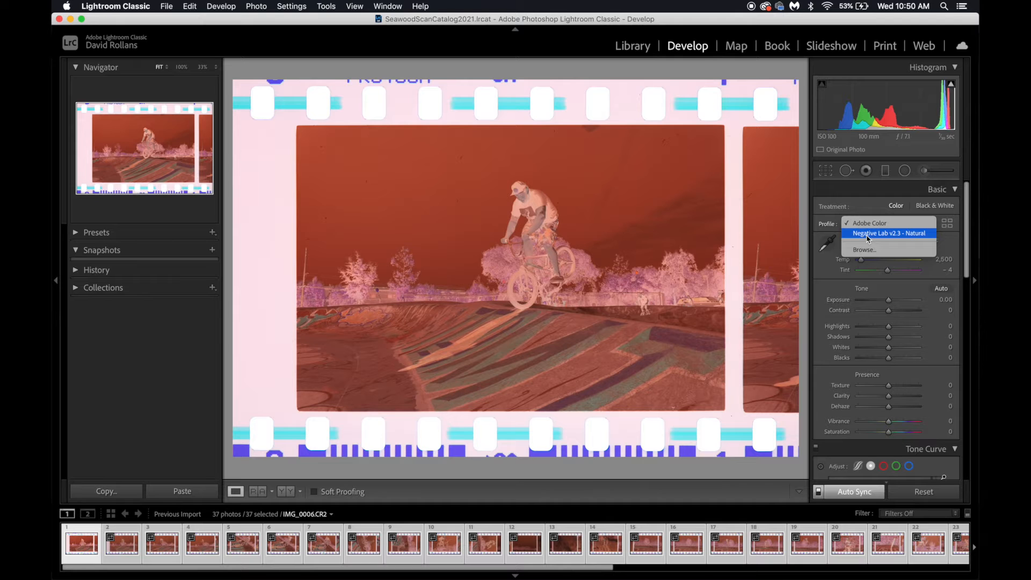
left_click(869, 234)
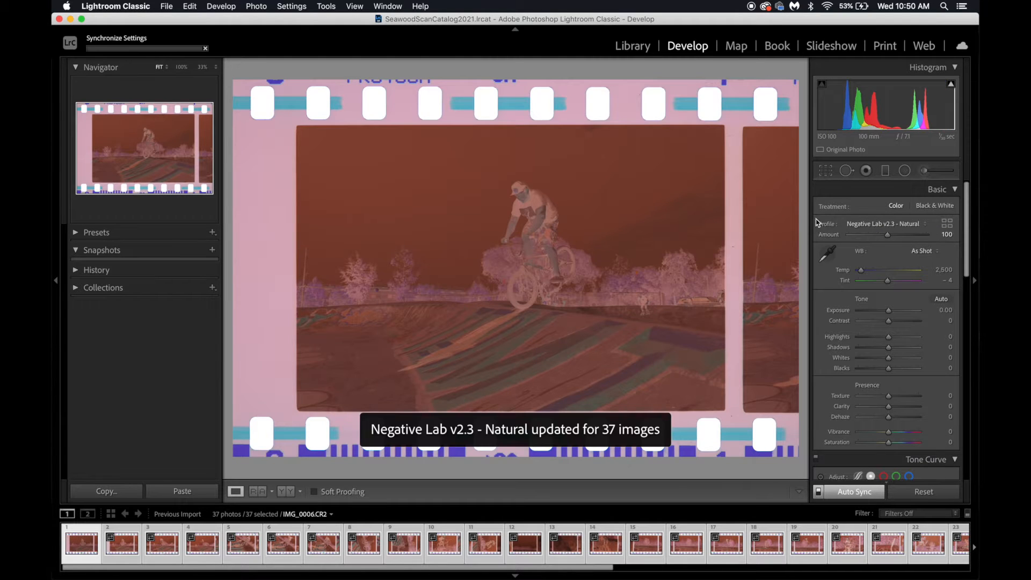
- Sample the white balance from the clear film border between frames and crop all photos to just inside the image area
left_click(826, 251)
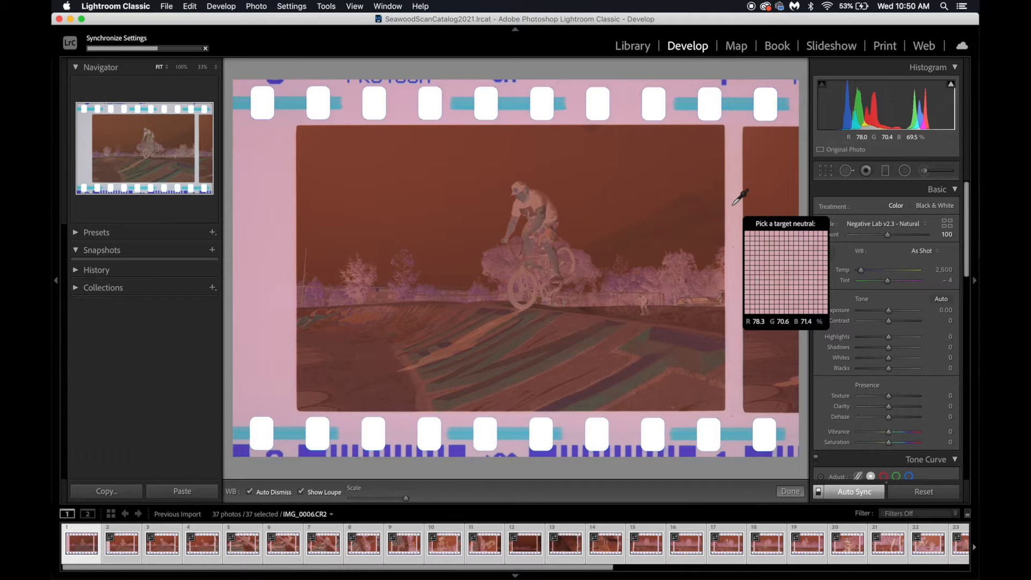
left_click(733, 204)
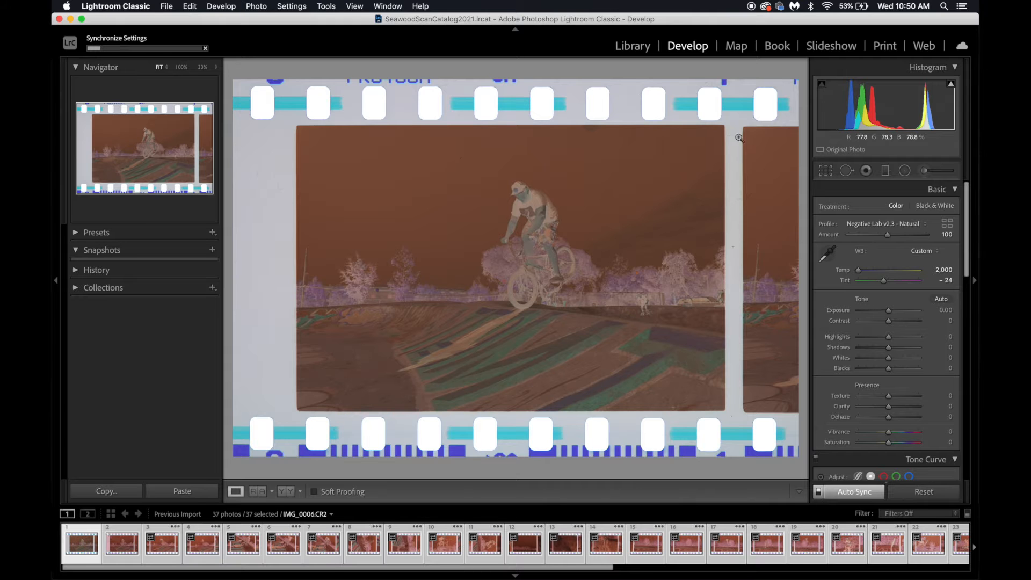
key("r")
left_click_drag(776, 94, 747, 110)
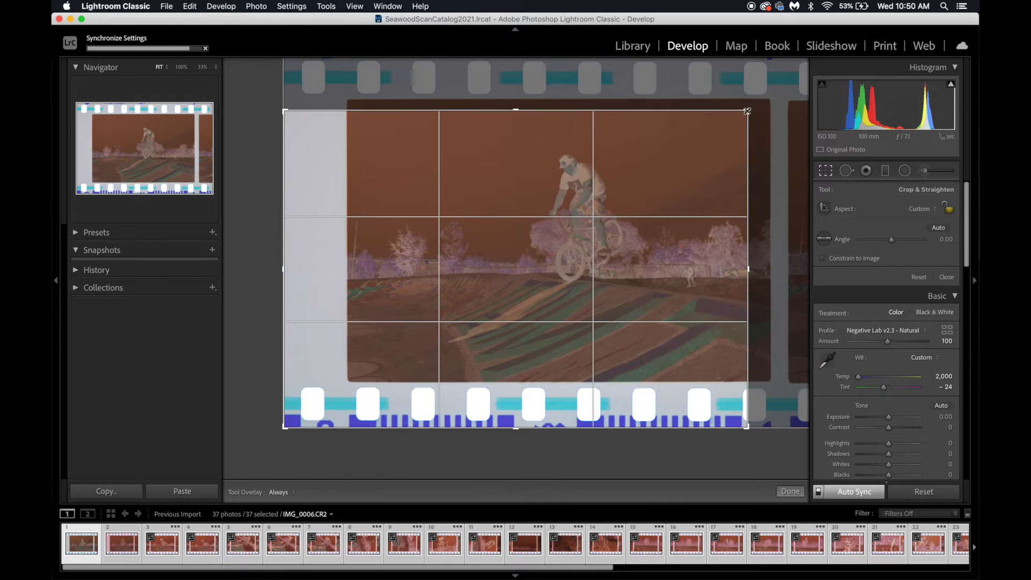
left_click_drag(284, 428, 326, 403)
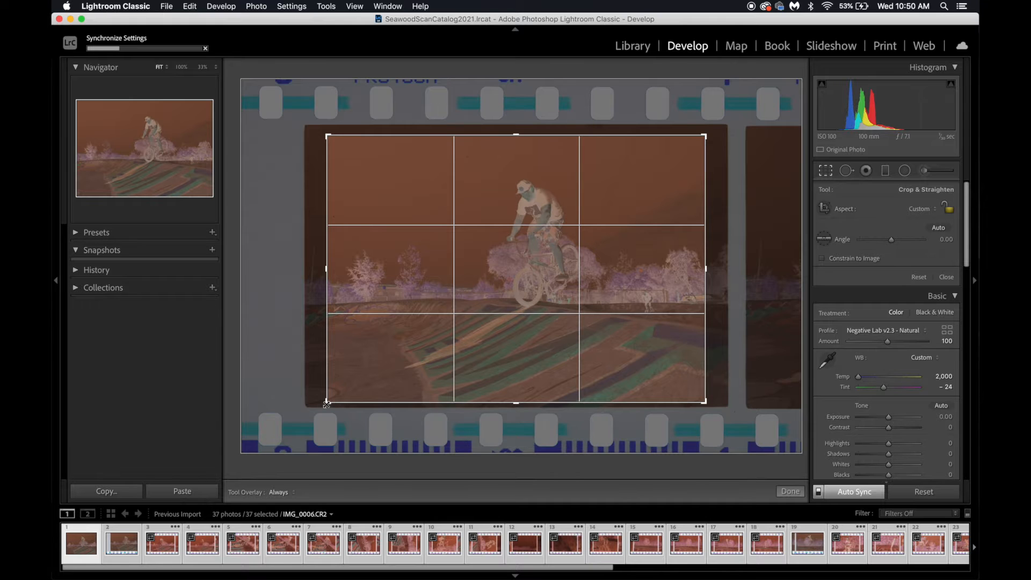
key("Return")
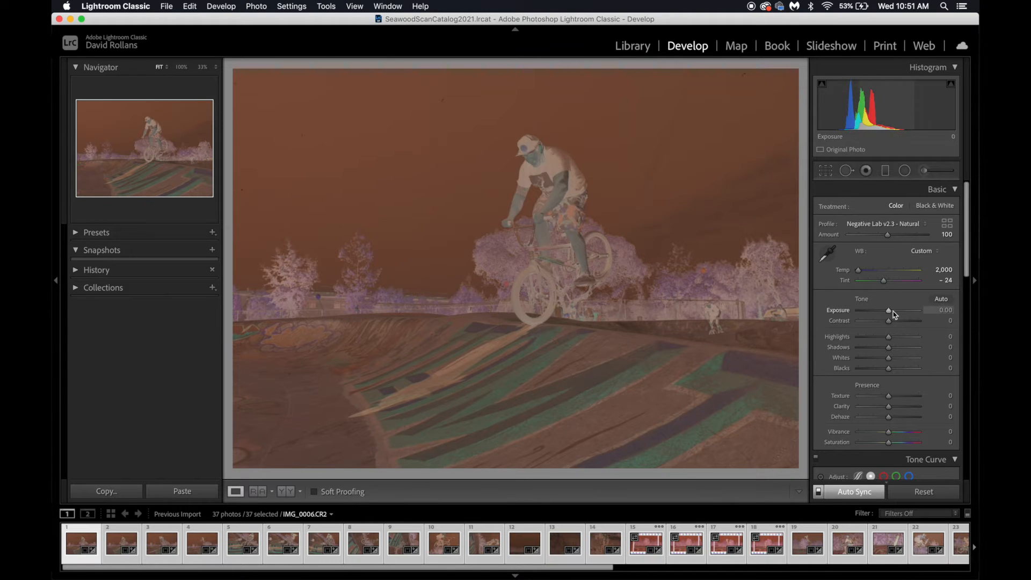
- Raise the exposure of all selected negatives to +1.40 and turn off Auto Sync
left_click_drag(895, 315, 899, 316)
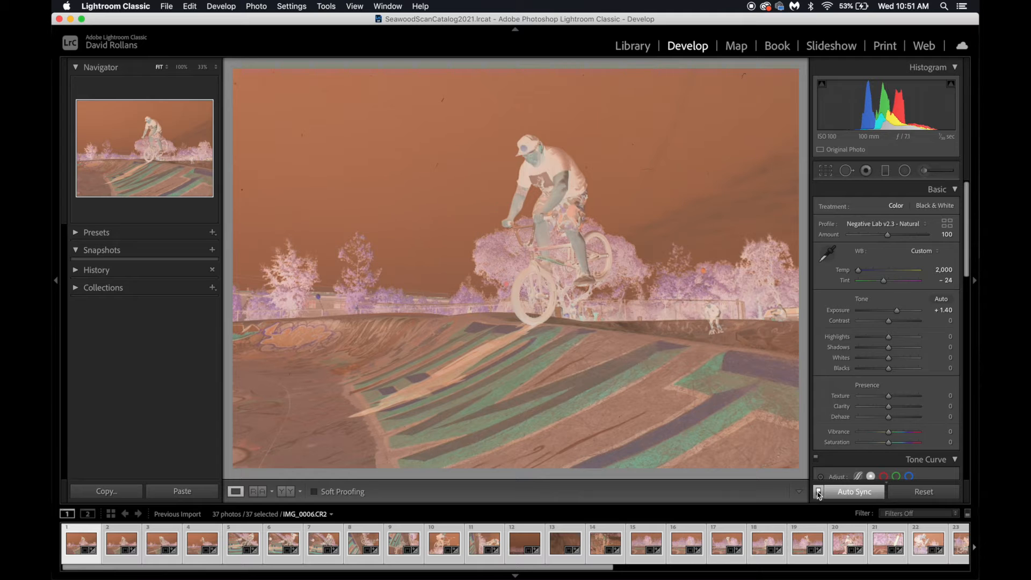
left_click(818, 492)
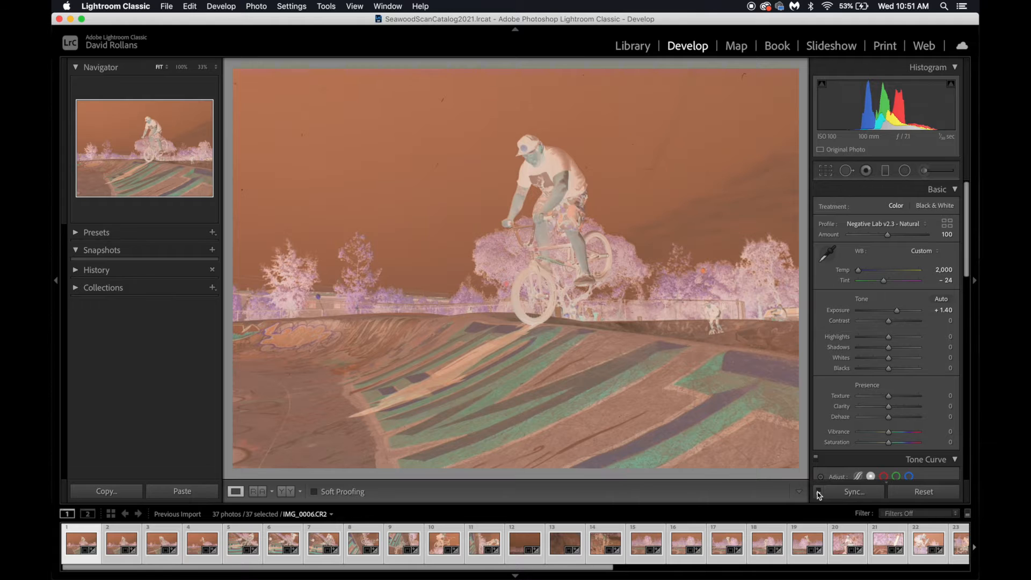
- Open Negative Lab Pro for the selected negatives, check the available color models and keep the Color Model at None
key("ctrl+n")
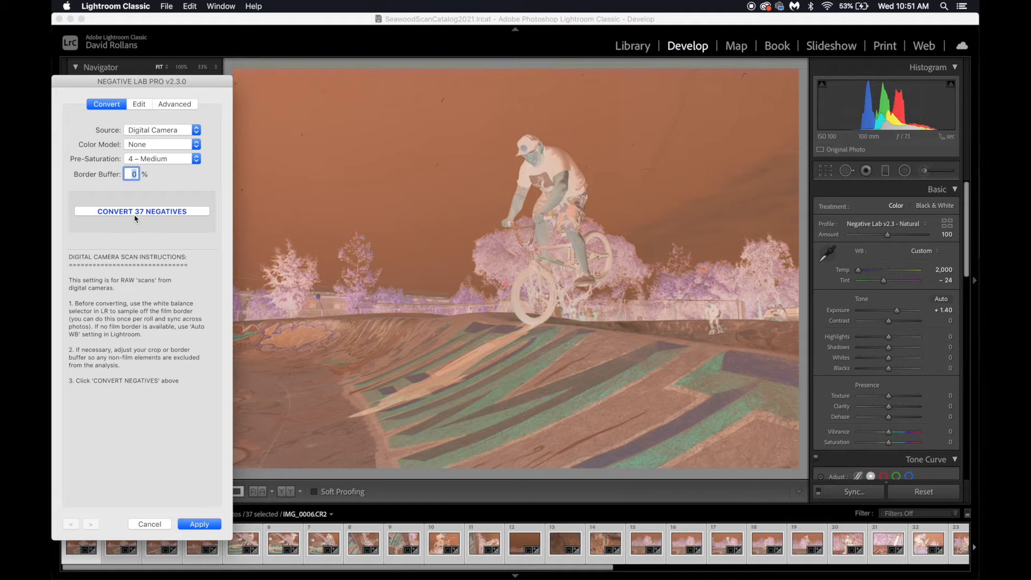
left_click(148, 146)
left_click(151, 146)
left_click(150, 146)
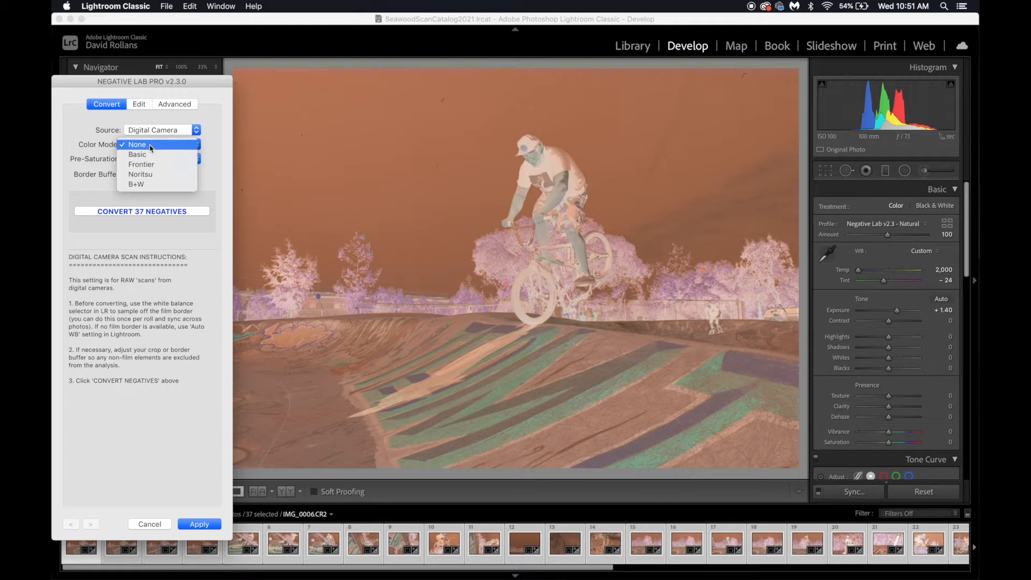
left_click(150, 146)
left_click(150, 146)
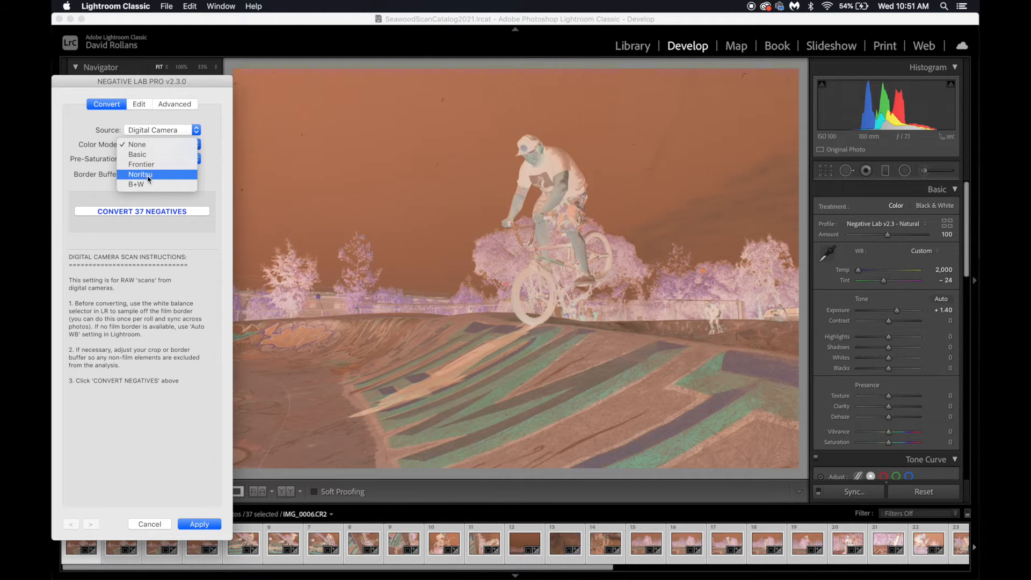
left_click(98, 141)
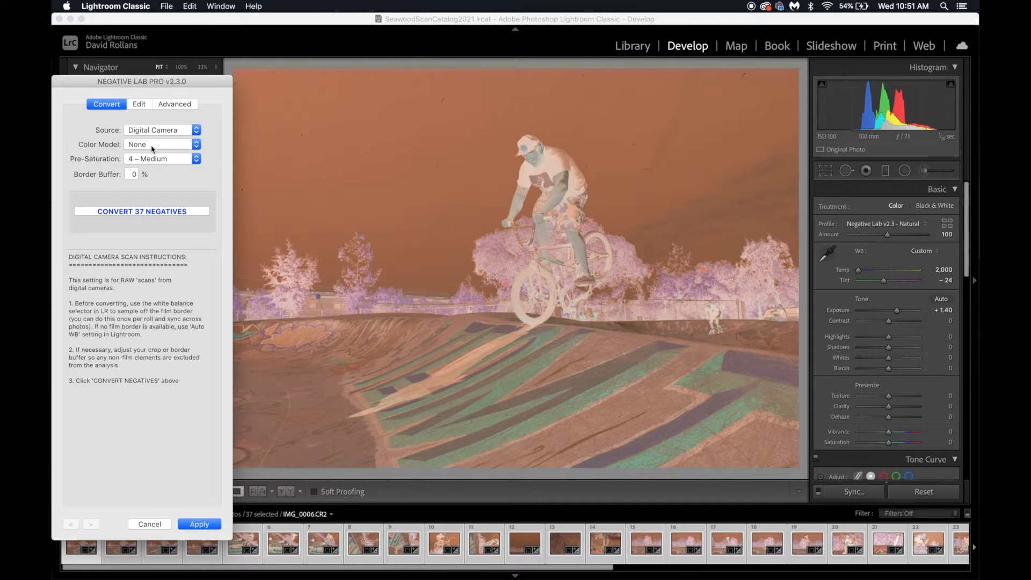
- Keep Pre-Saturation at 4 – Medium, convert all selected negatives and apply the conversion
left_click(158, 161)
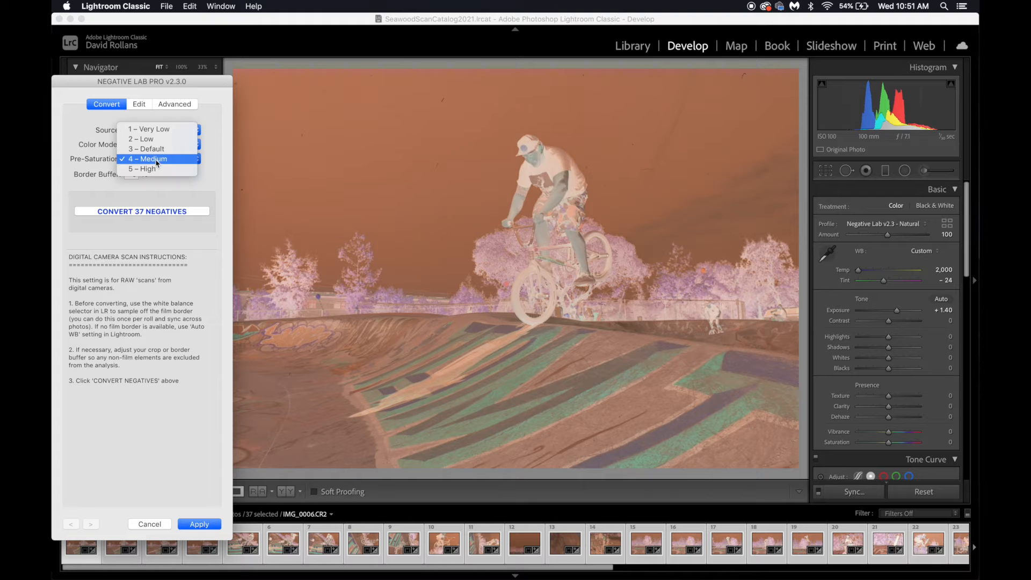
left_click(103, 160)
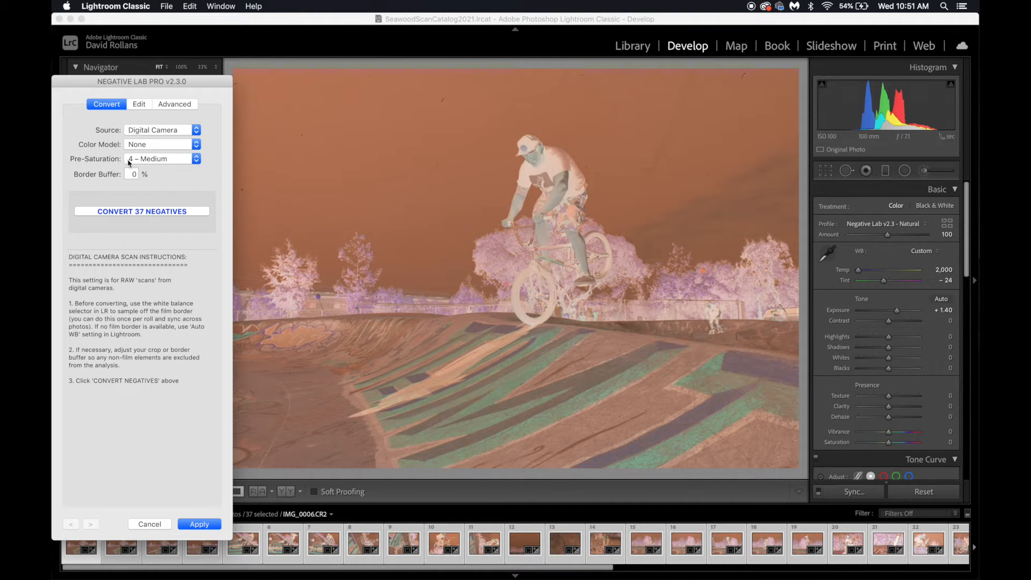
left_click(128, 160)
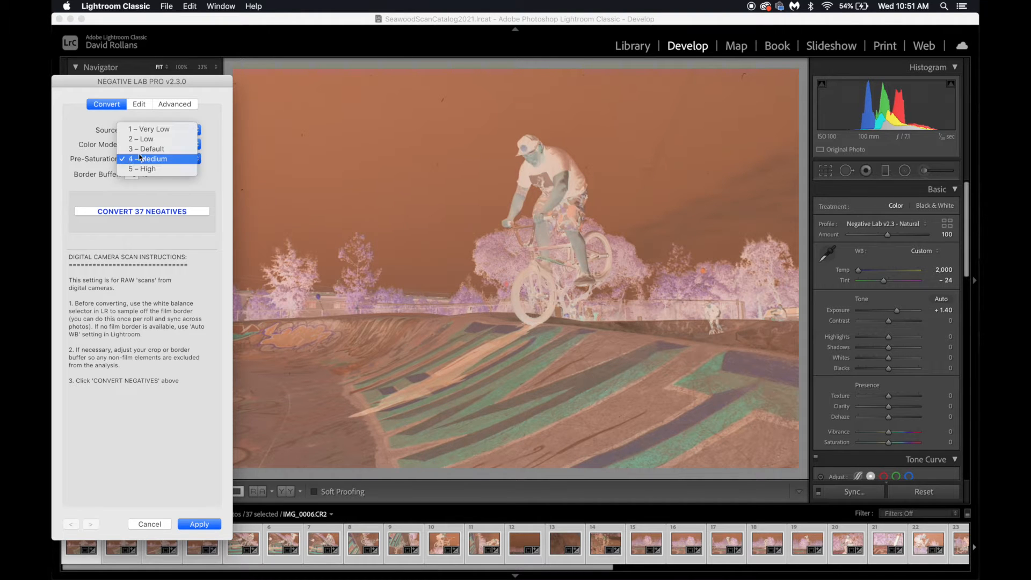
left_click(114, 162)
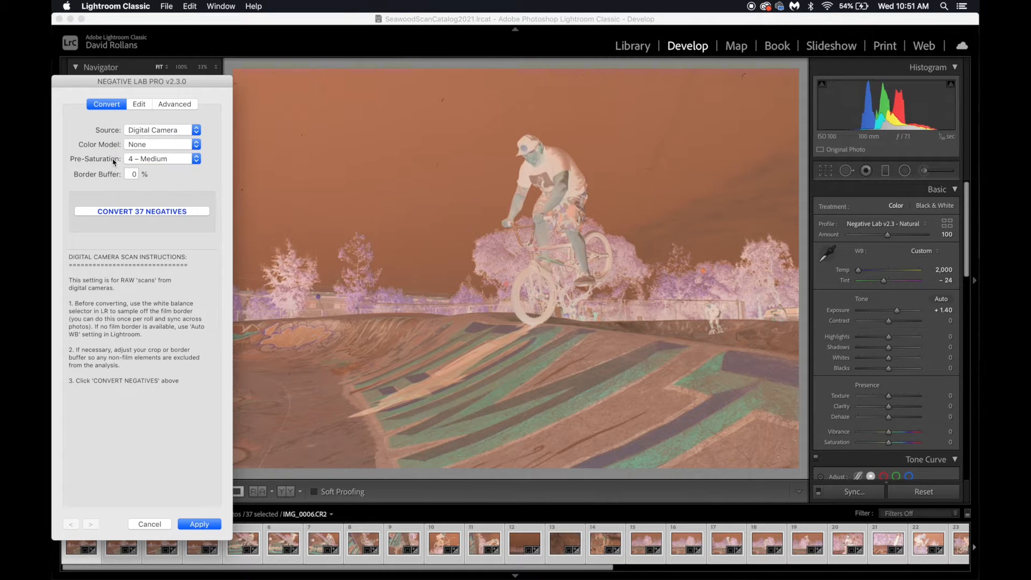
left_click(135, 213)
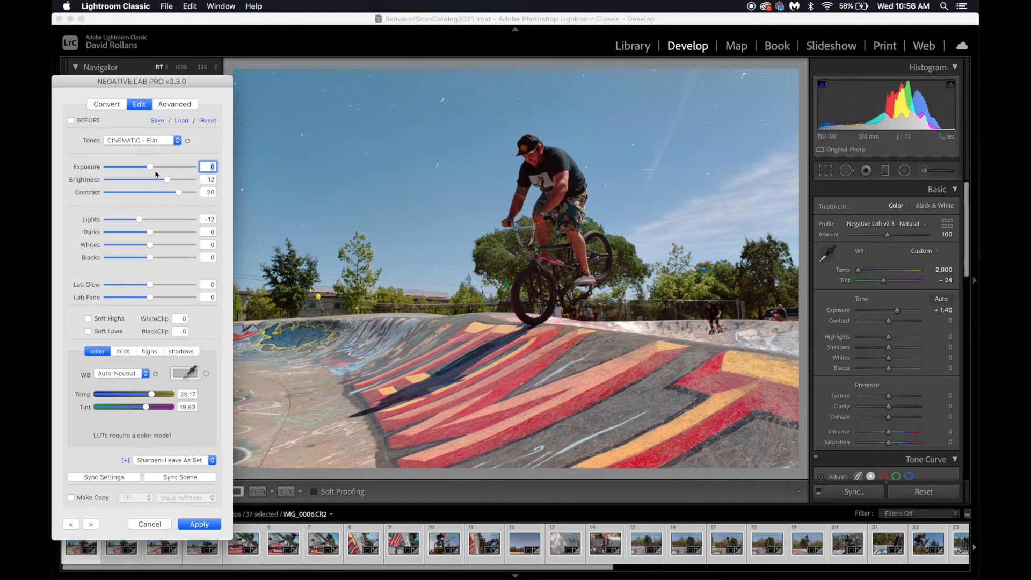
key("Return")
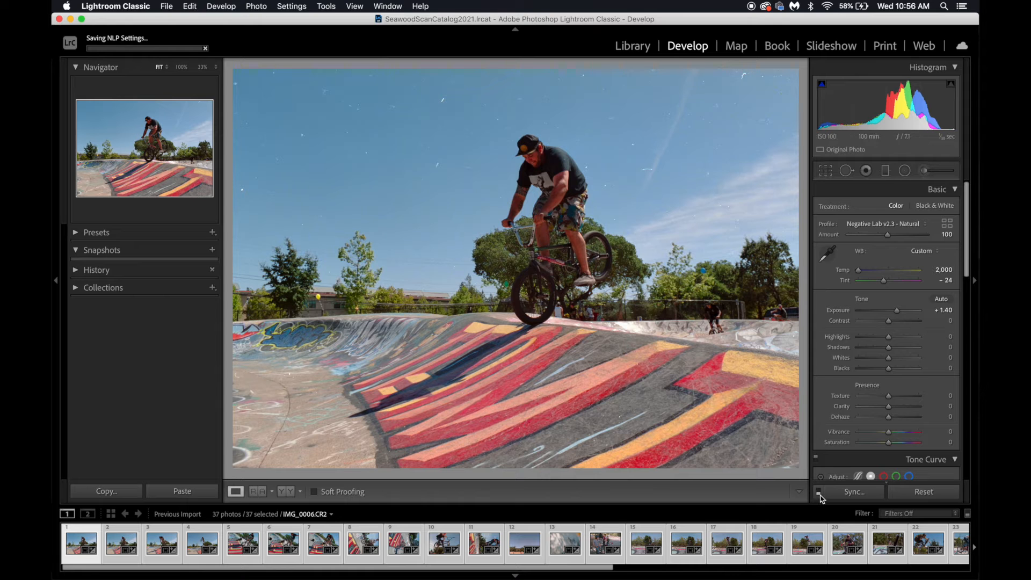
- Expand the crop on all photos with Auto Sync so the black film border shows around the frame, and turn Auto Sync off
left_click(819, 493)
key("r")
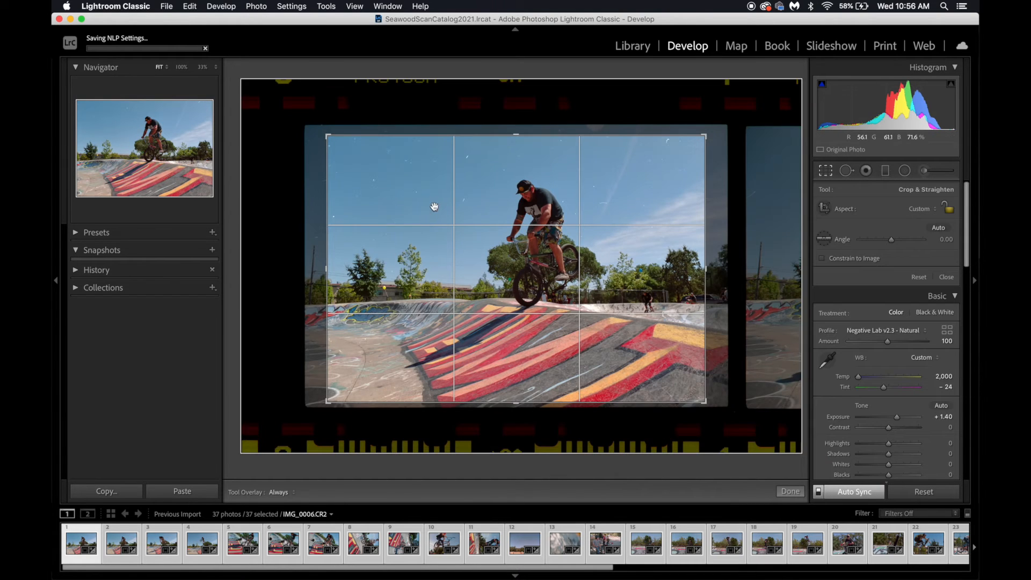
left_click_drag(329, 135, 307, 98)
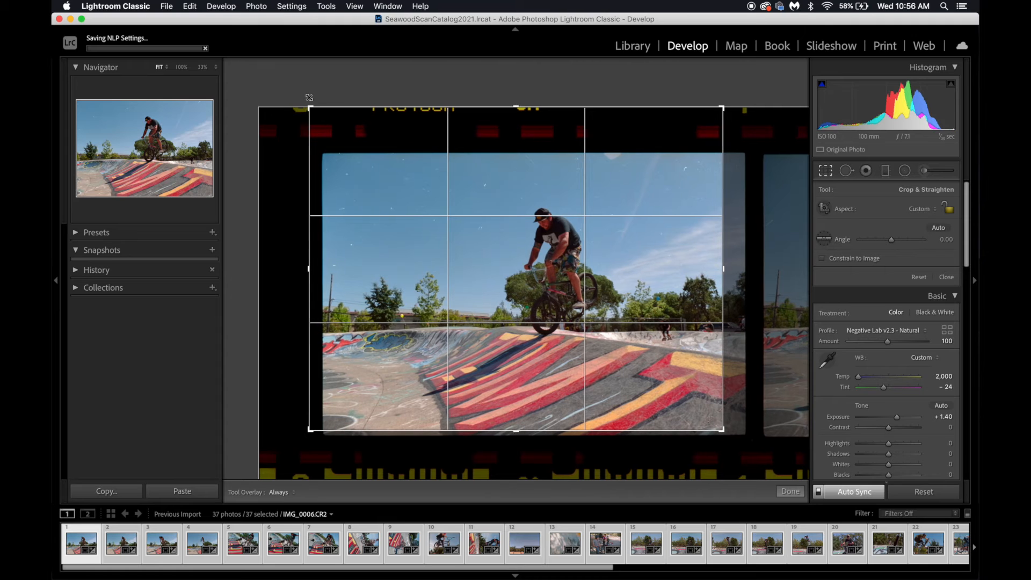
left_click_drag(728, 430, 748, 467)
left_click(791, 492)
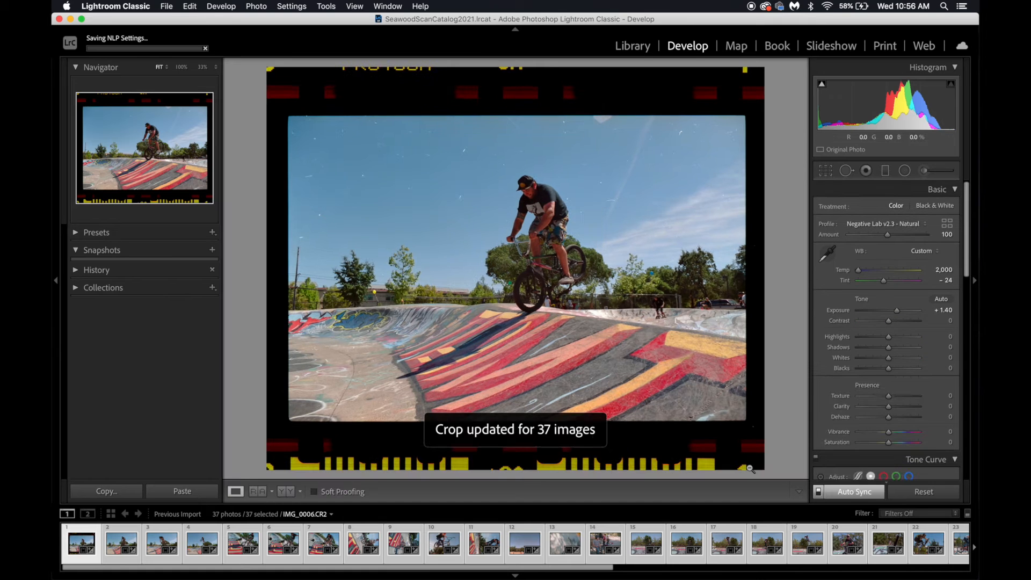
left_click(819, 492)
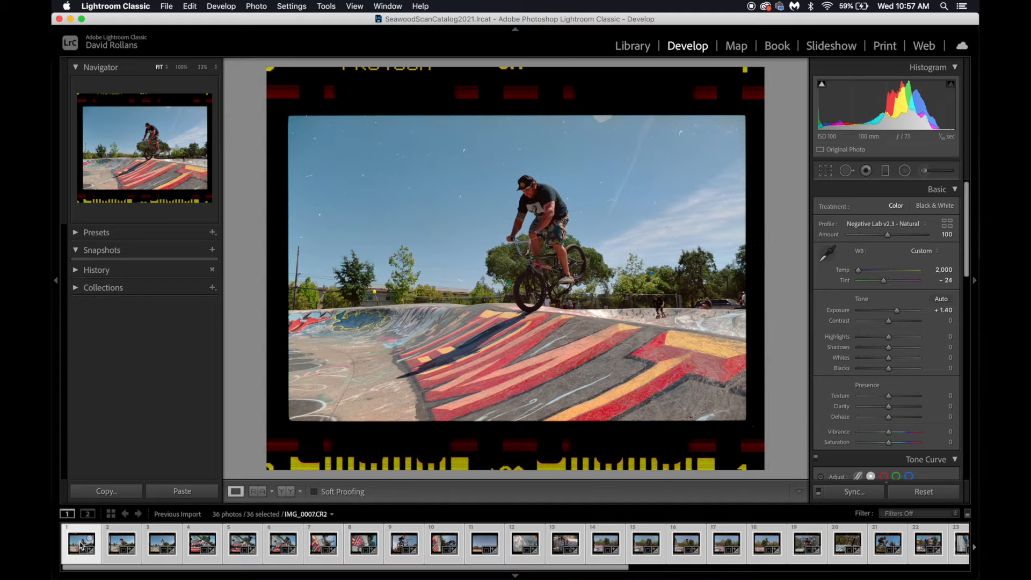
- Reopen Negative Lab Pro on the converted photos, set the exposure to 17 and keep the CINEMATIC - Flat tone profile
key("ctrl+n")
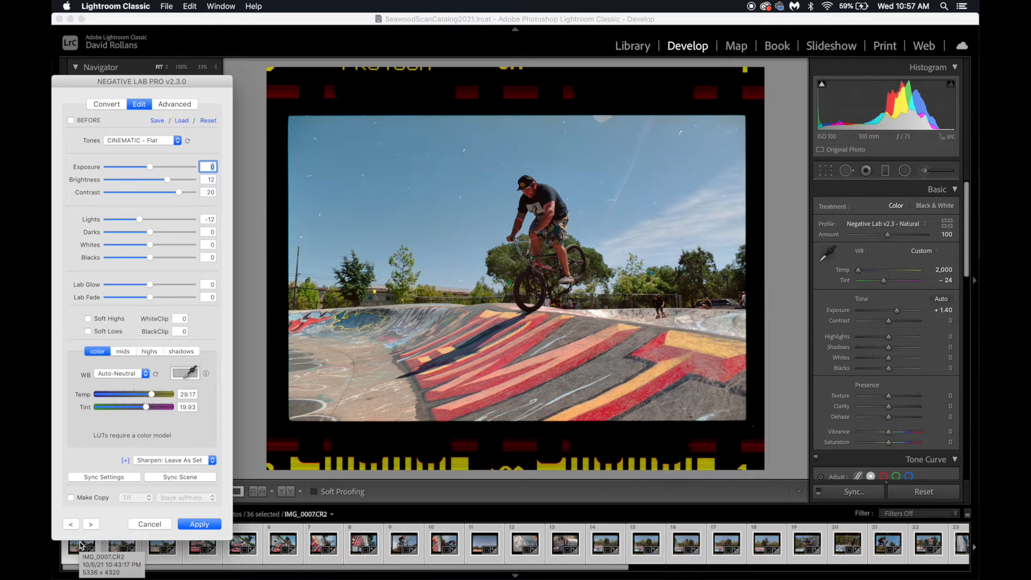
left_click(166, 167)
left_click_drag(168, 170, 174, 170)
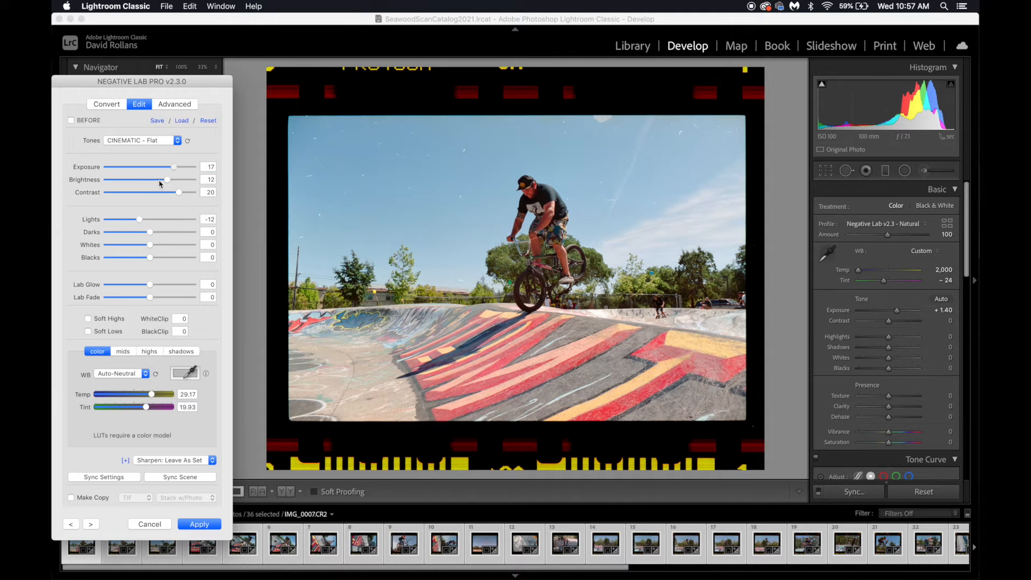
left_click(151, 142)
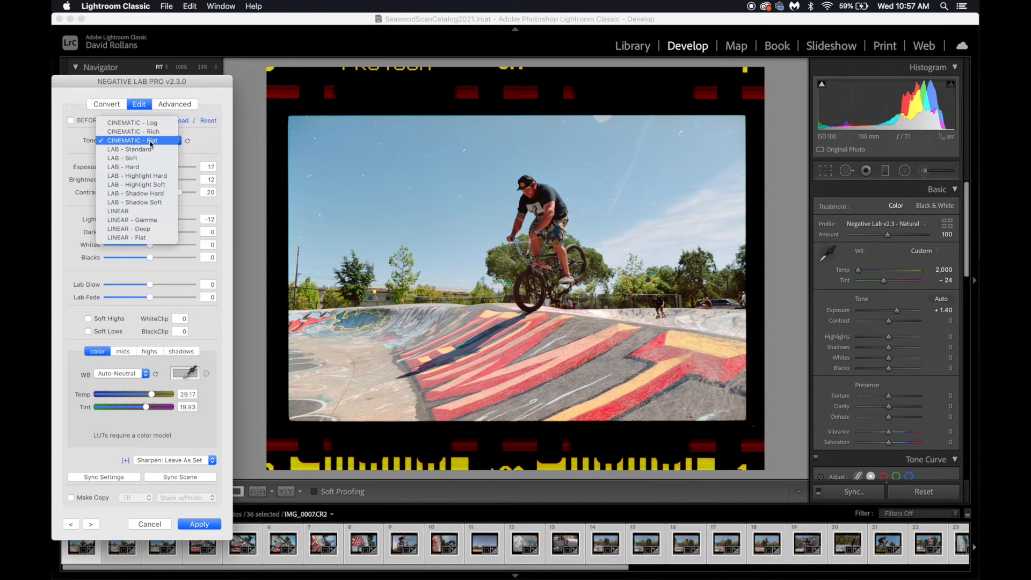
left_click(155, 143)
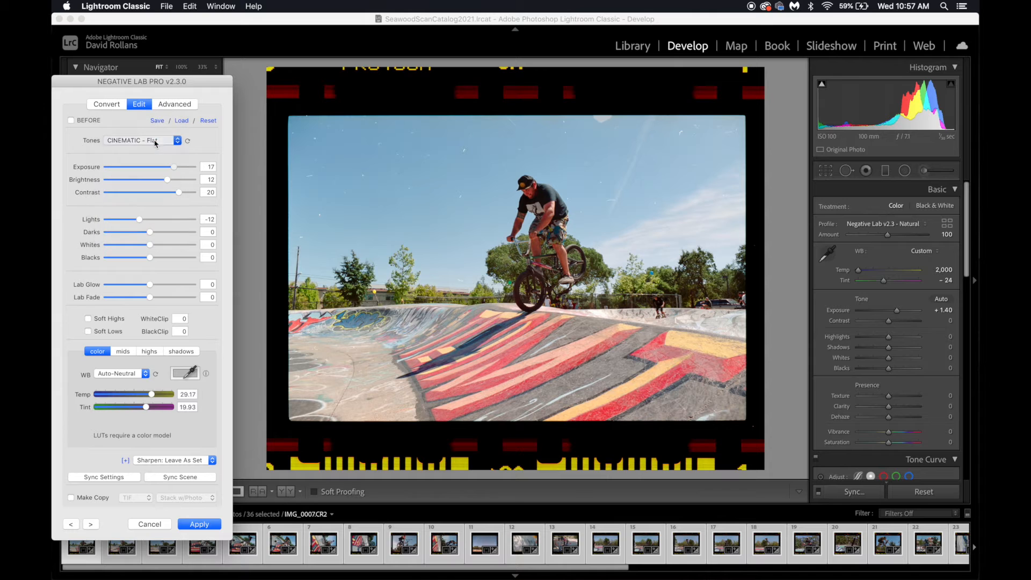
- Review the available tone profiles, keep CINEMATIC - Flat and set the exposure to 7 for IMG_0007
left_click(152, 140)
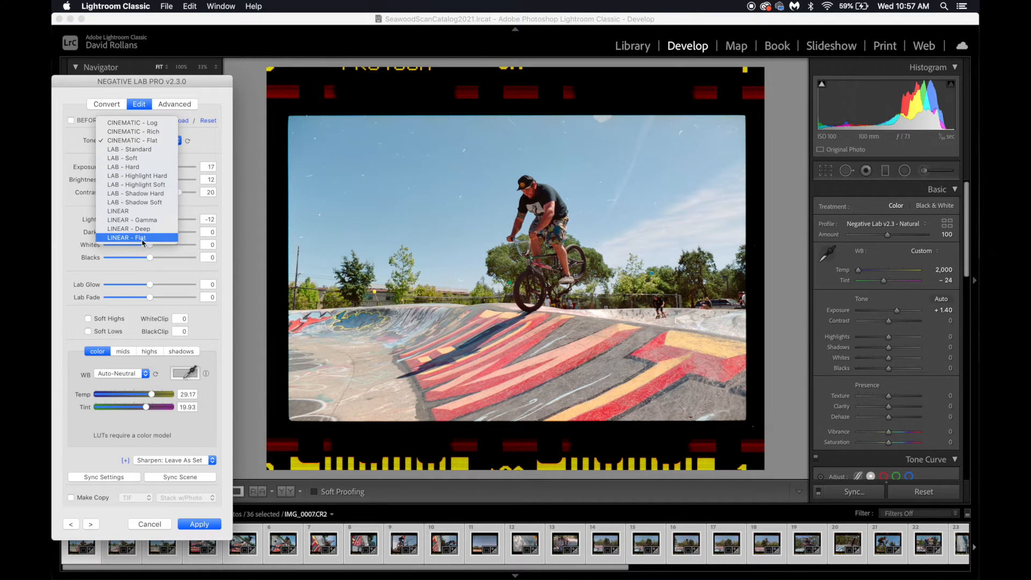
left_click(156, 144)
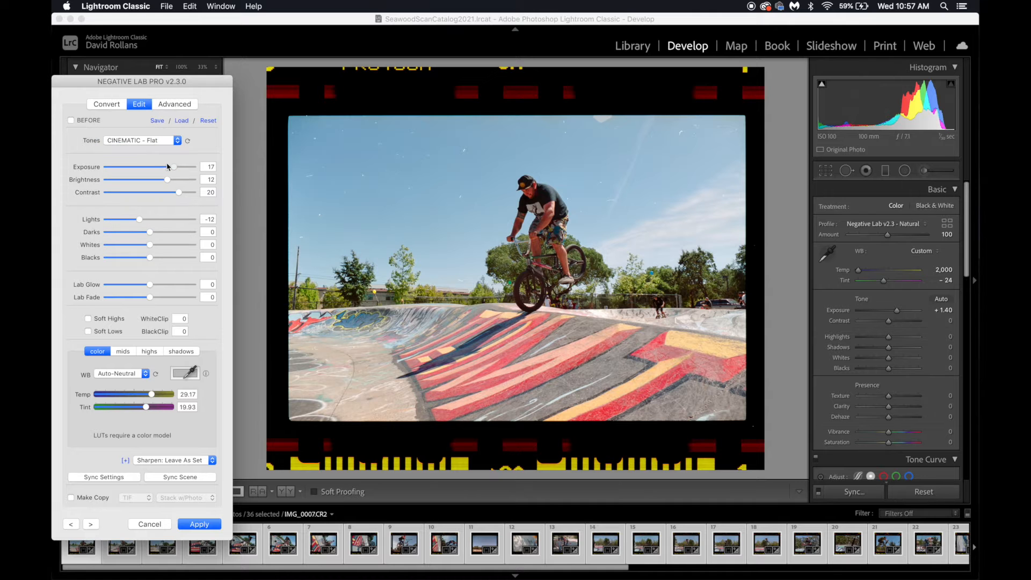
left_click_drag(161, 171, 182, 167)
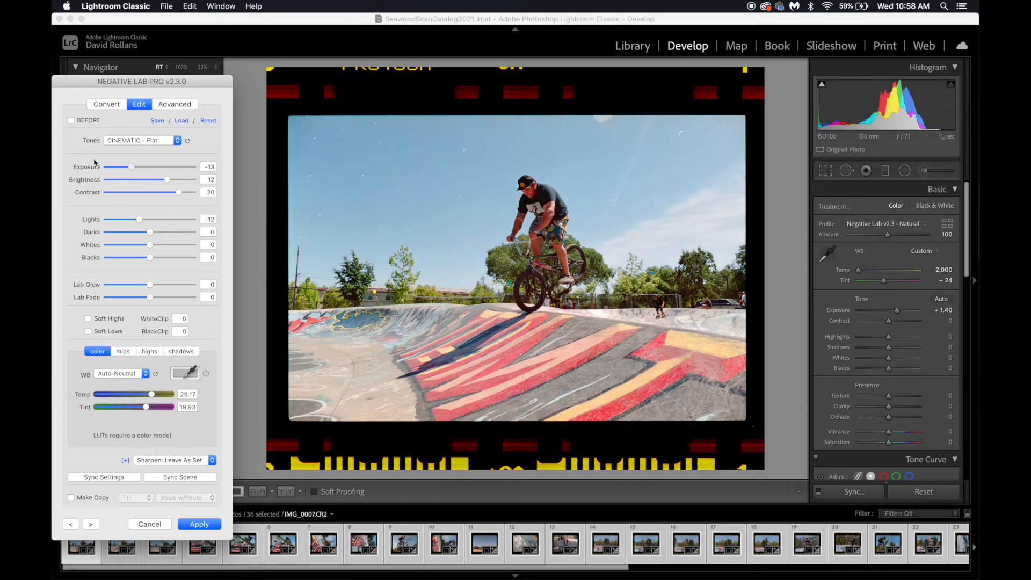
left_click_drag(193, 167, 161, 167)
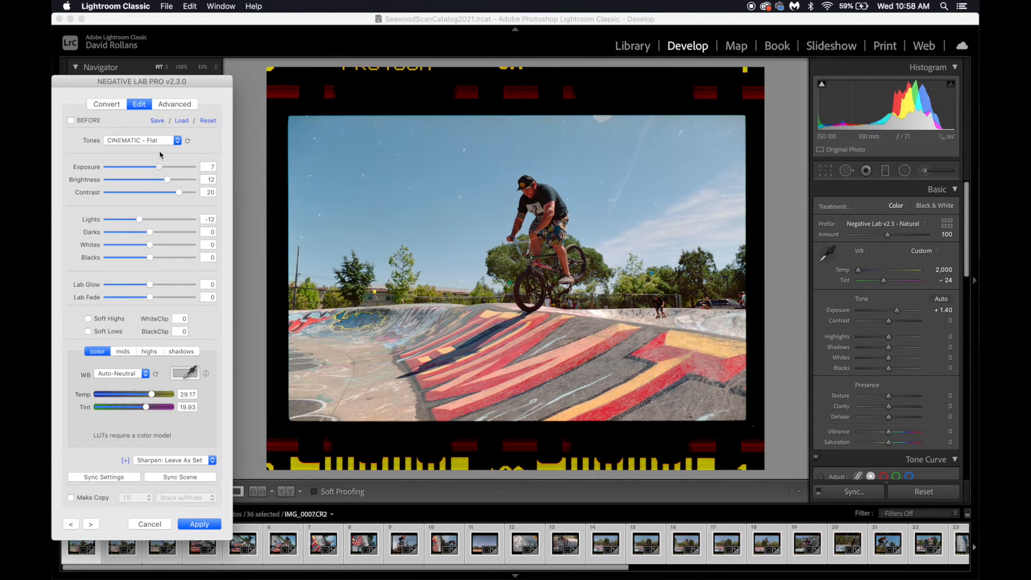
- Set Lights to -10 and Brightness to 24 on IMG_0007 and try a small white balance temperature adjustment
left_click_drag(123, 221, 269, 223)
left_click_drag(194, 219, 136, 218)
left_click_drag(167, 180, 185, 183)
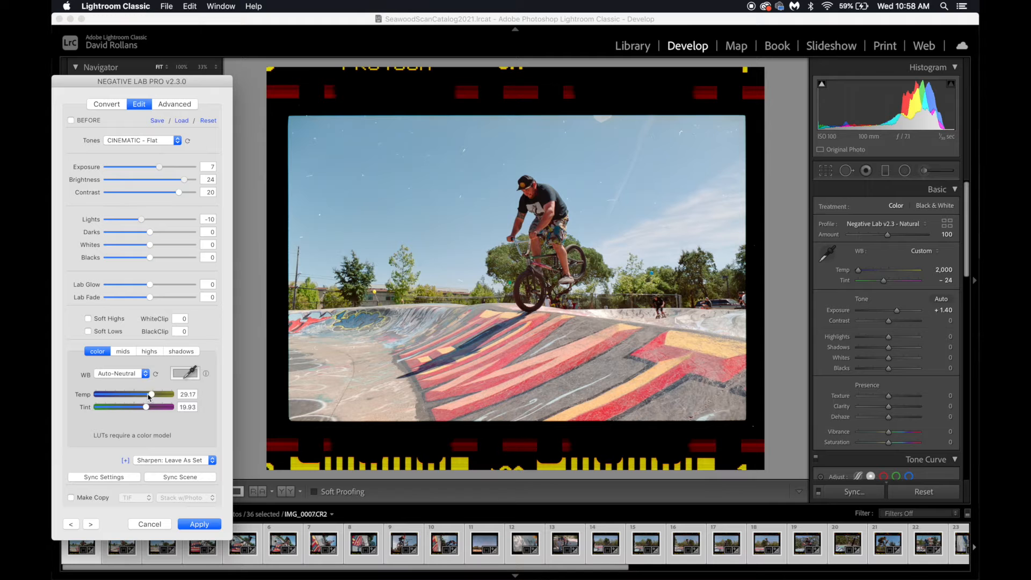
mouse_move(145, 397)
left_mouse_down()
mouse_move(68, 396)
mouse_move(295, 402)
mouse_move(54, 402)
mouse_move(151, 397)
left_mouse_up()
- Go to the next photo, IMG_0008, and set its brightness to 26 and exposure to 8
left_click(90, 525)
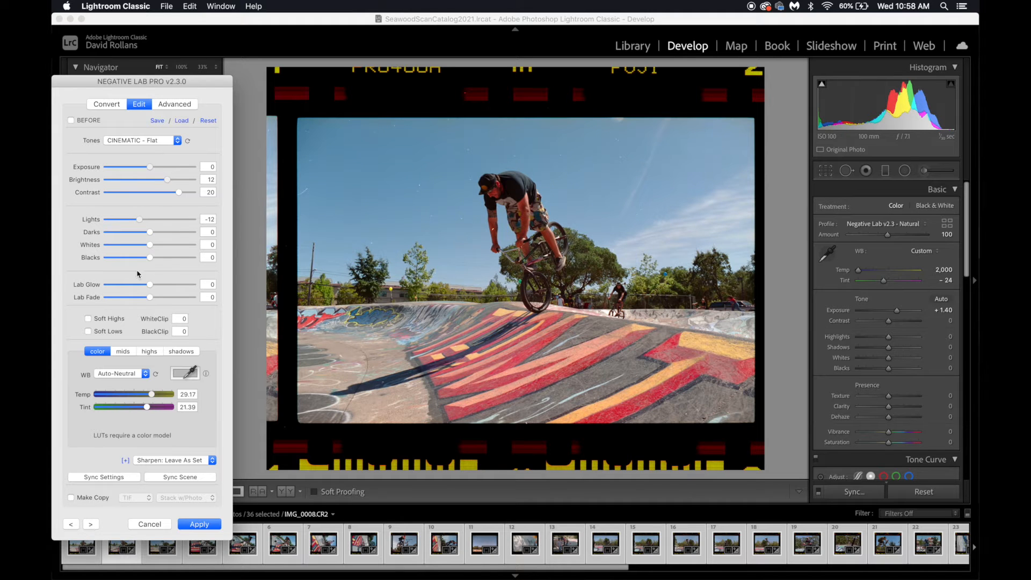
left_click_drag(182, 183, 188, 183)
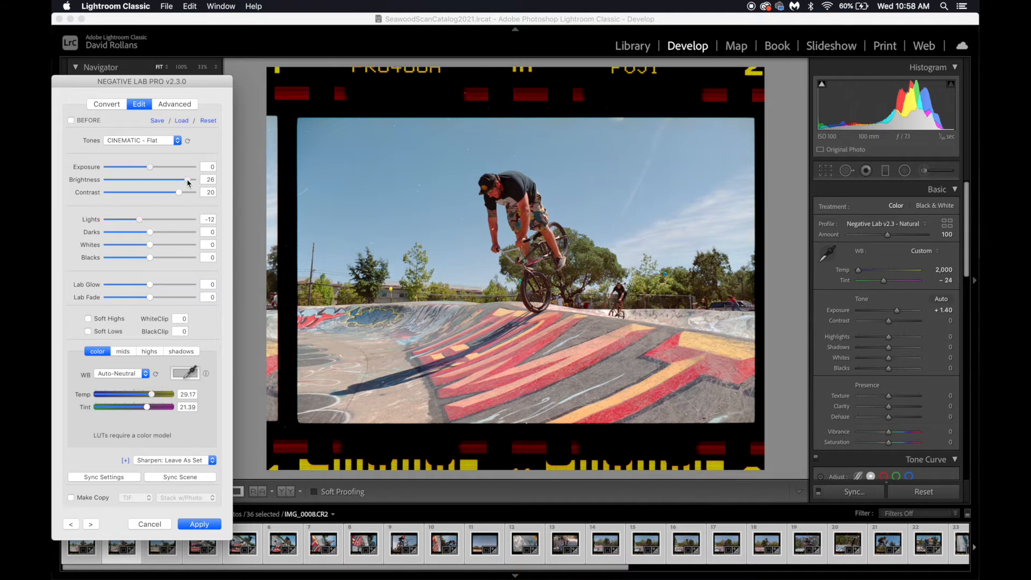
left_click(161, 168)
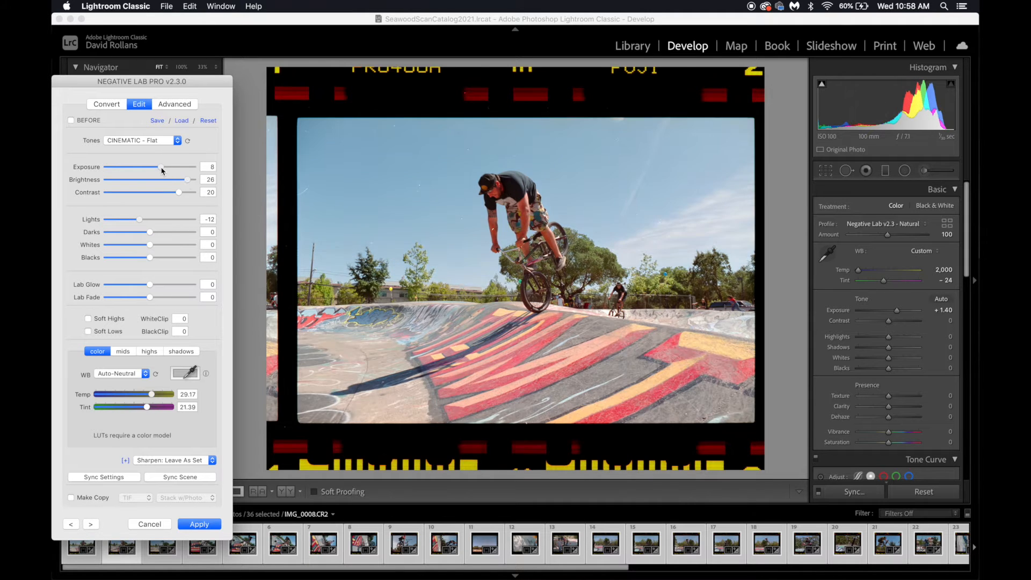
- Move on to IMG_0009 and raise its exposure to 16
left_click(90, 524)
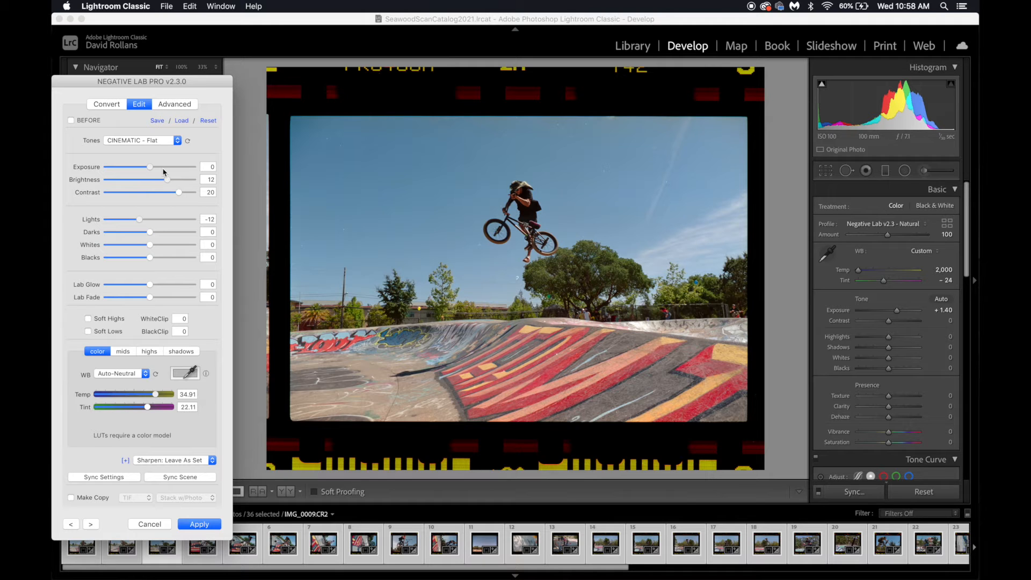
left_click(169, 170)
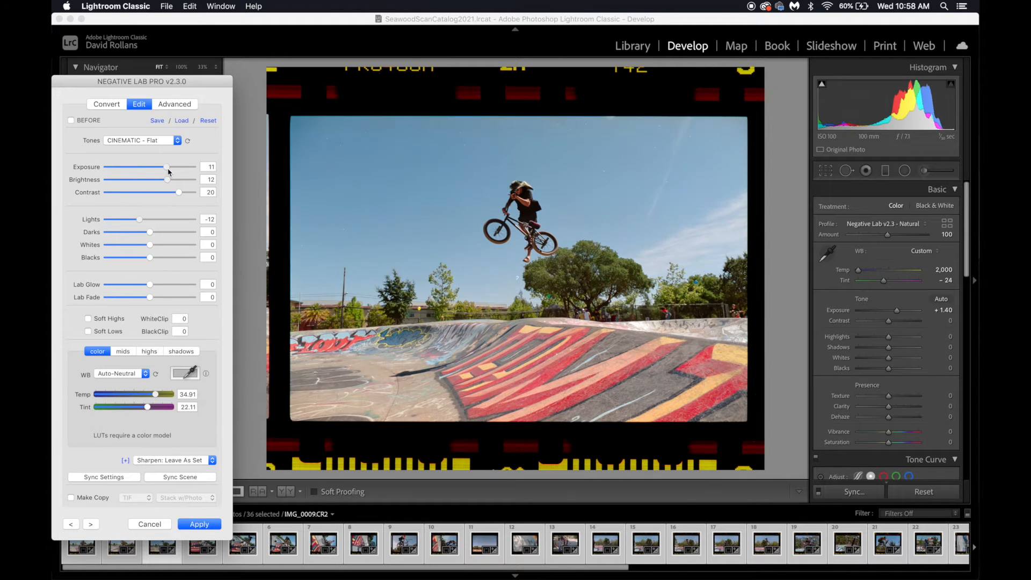
left_click_drag(172, 172, 173, 173)
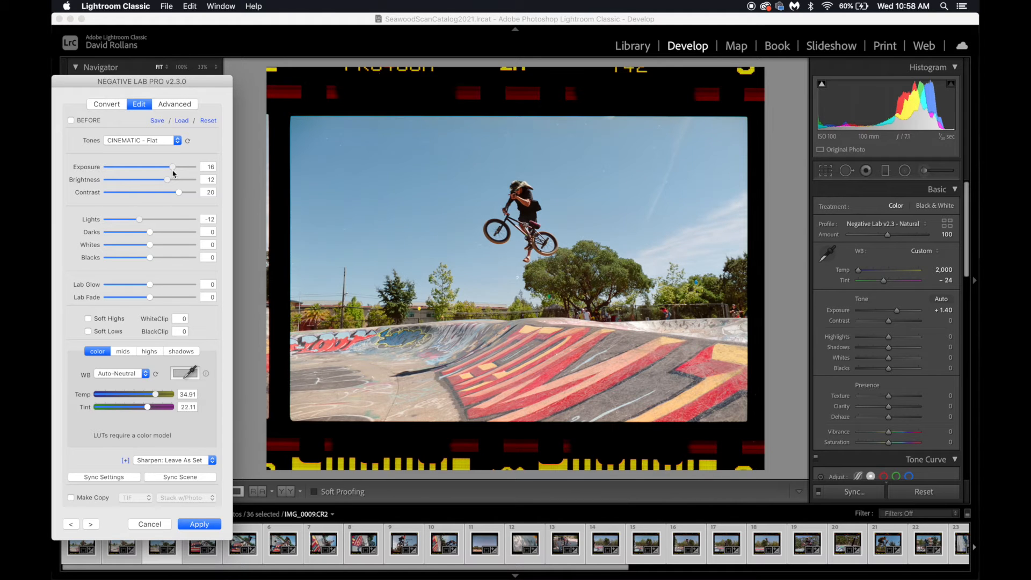
- Advance to IMG_0010 and set its exposure to 11 and brightness to 18
left_click(91, 524)
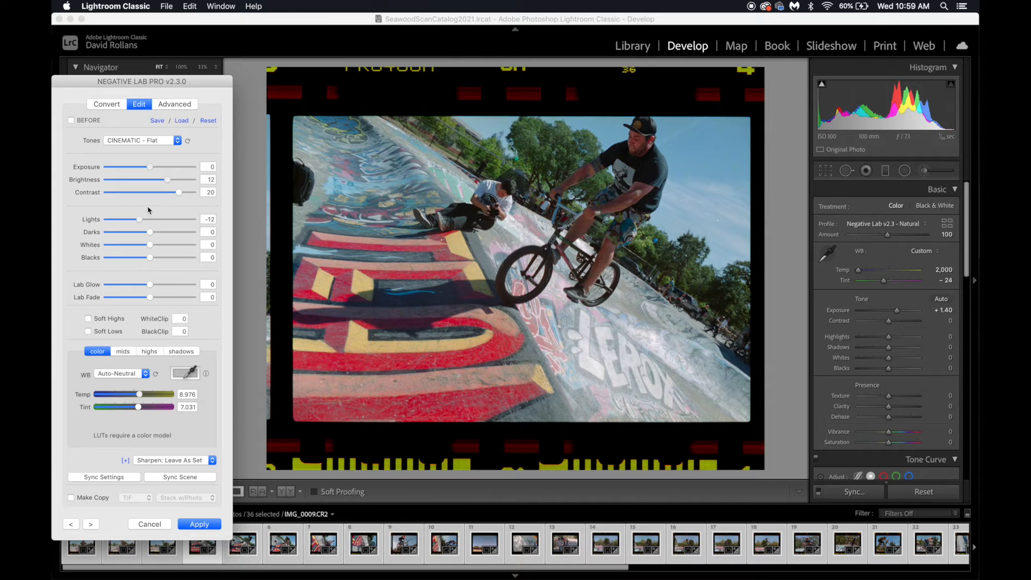
left_click(166, 168)
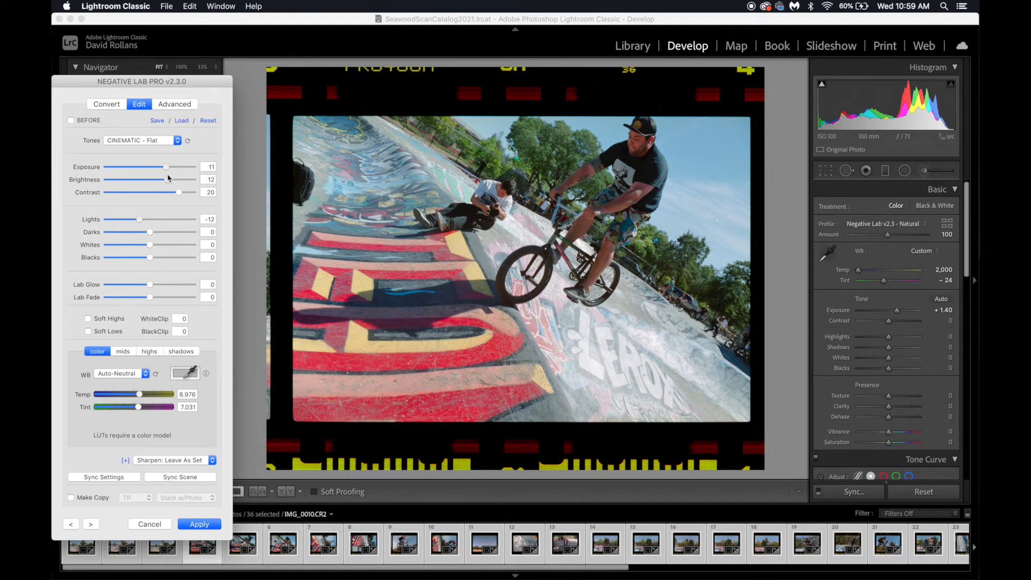
left_click_drag(168, 179, 176, 179)
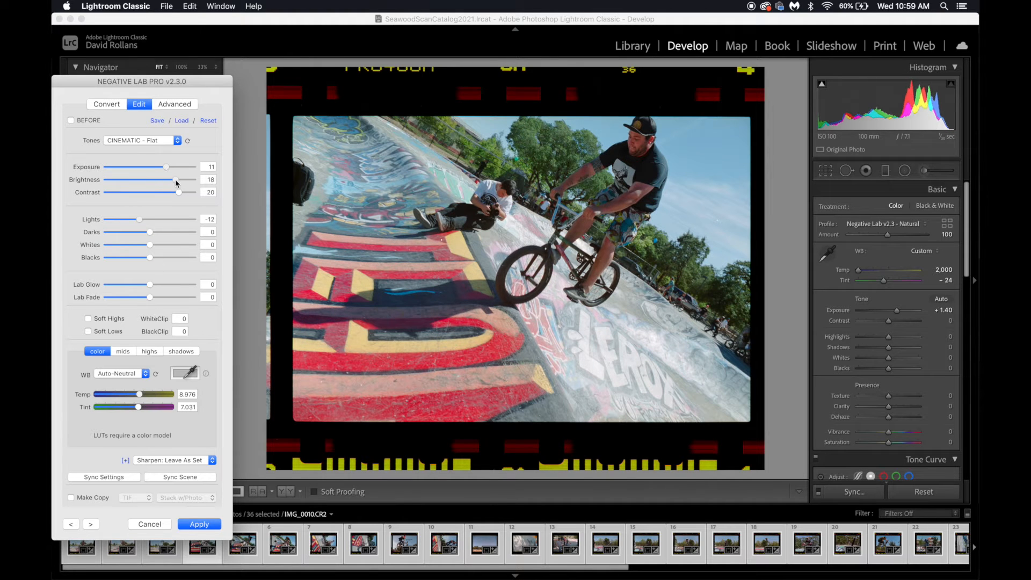
- Look at the two following photos of the same scene, return to IMG_0010 and apply the edits made so far
left_click(92, 524)
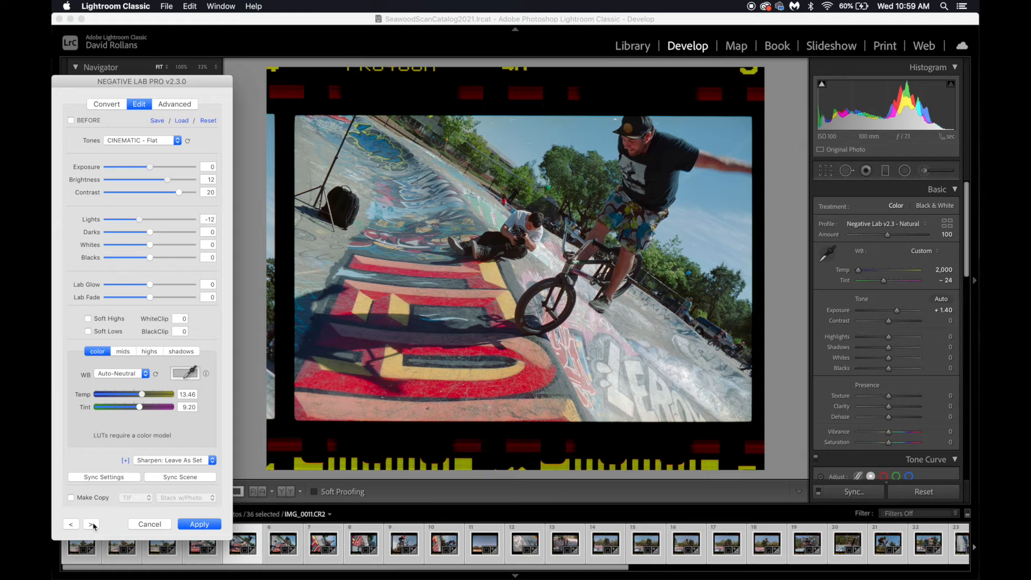
left_click(93, 525)
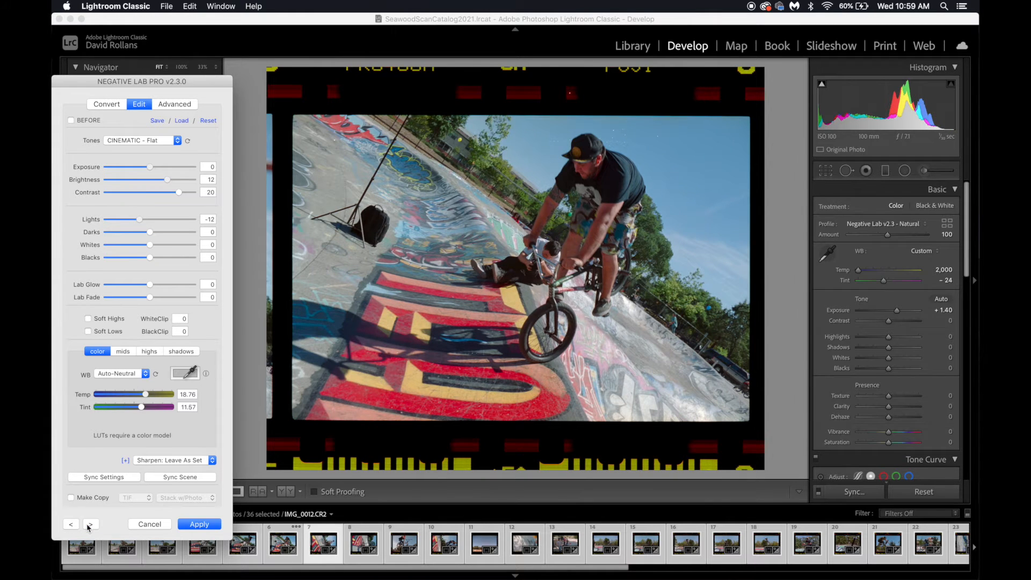
left_click(77, 529)
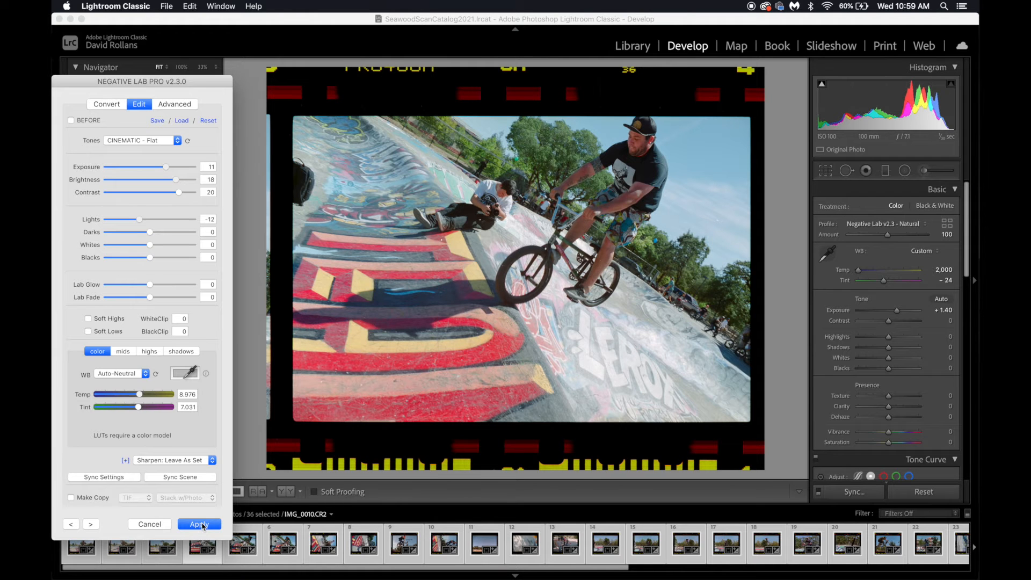
left_click(201, 525)
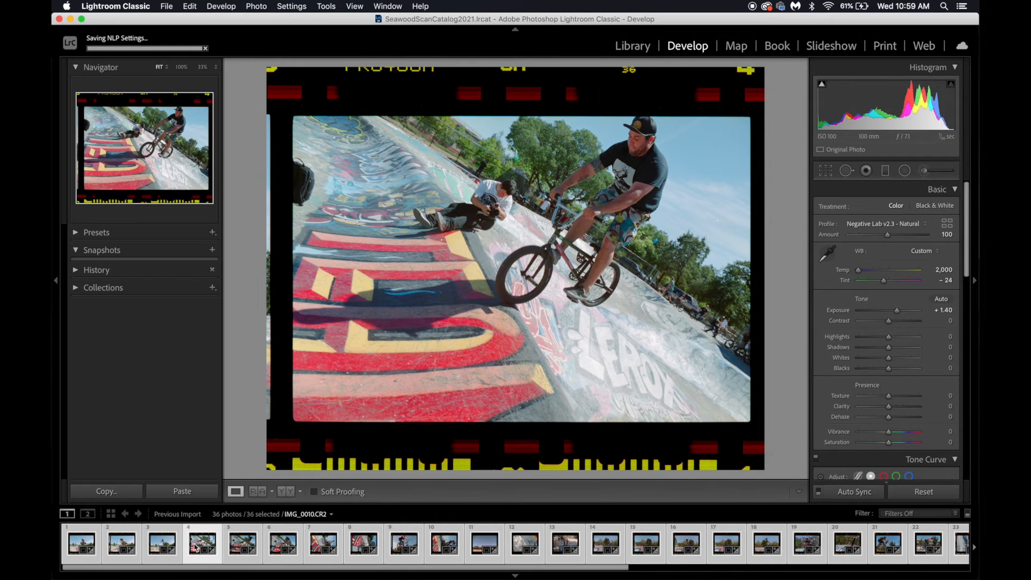
- Select only IMG_0010 through IMG_0012, reopen Negative Lab Pro and sync the settings of IMG_0010 to them
left_click(197, 546)
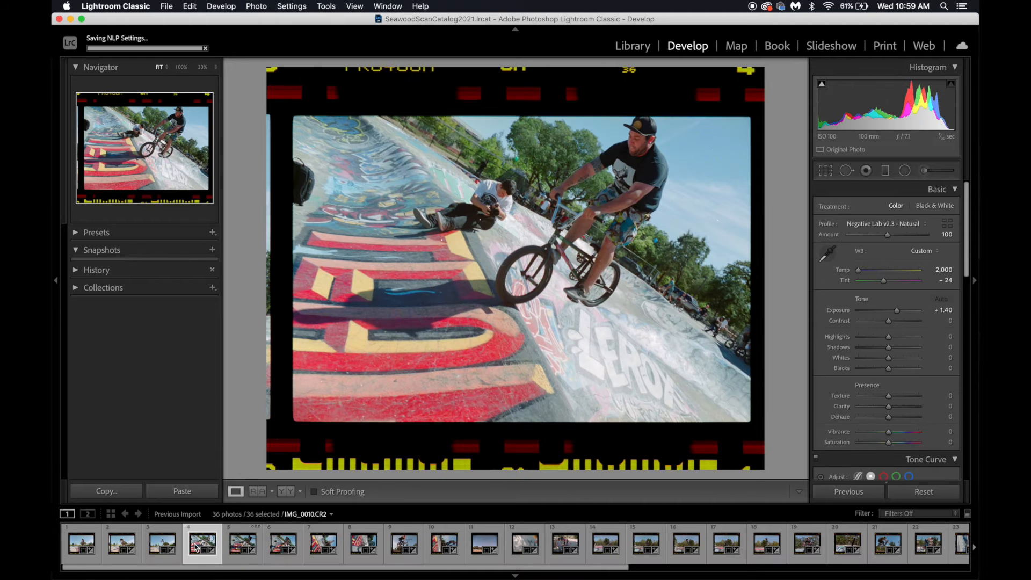
left_click(278, 546, "shift")
key("ctrl+n")
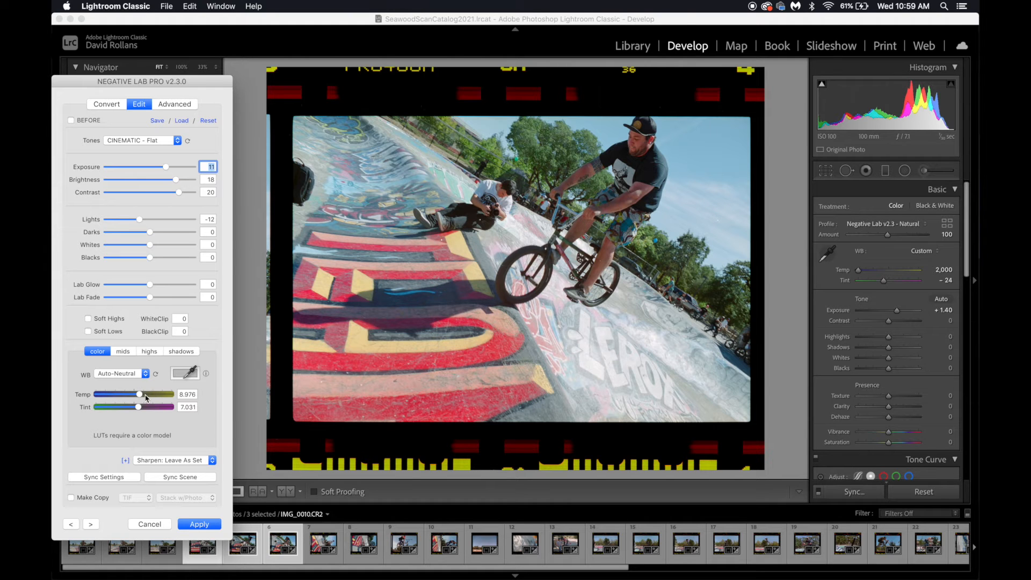
left_click(114, 477)
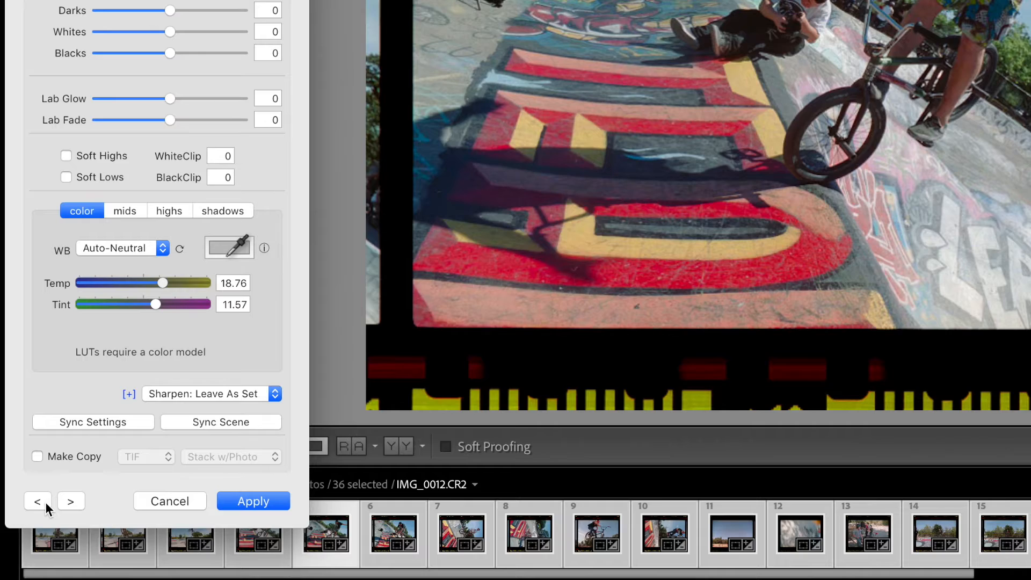
- Step back from IMG_0012 to the already edited IMG_0010 and apply the Negative Lab Pro edits
left_click(46, 505)
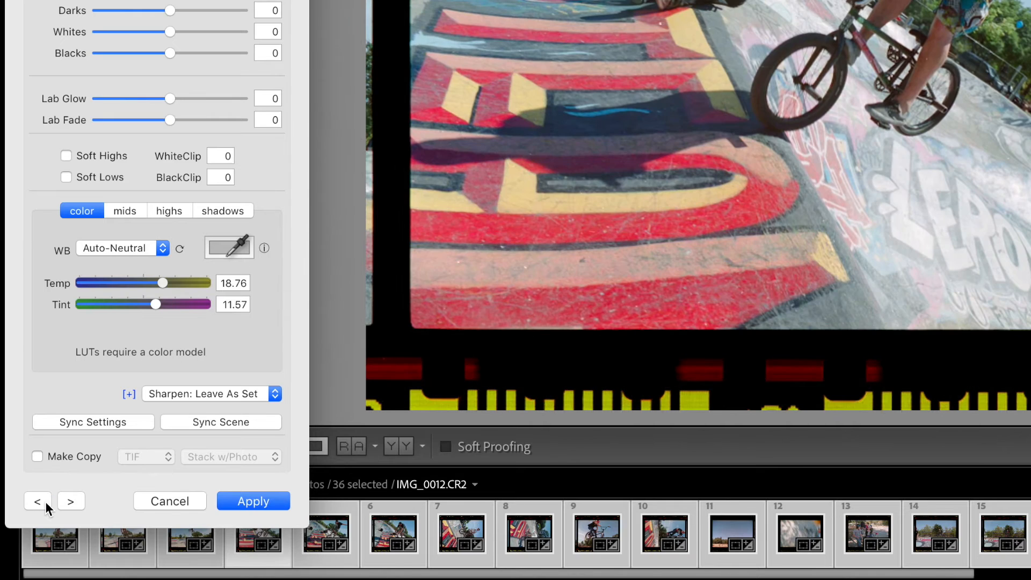
left_click(257, 501)
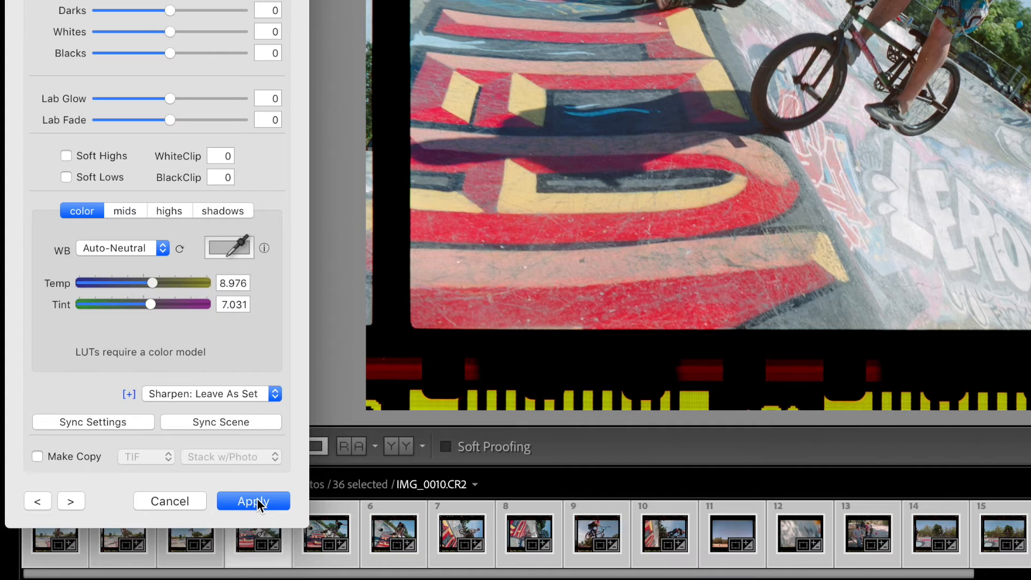
left_click(257, 502)
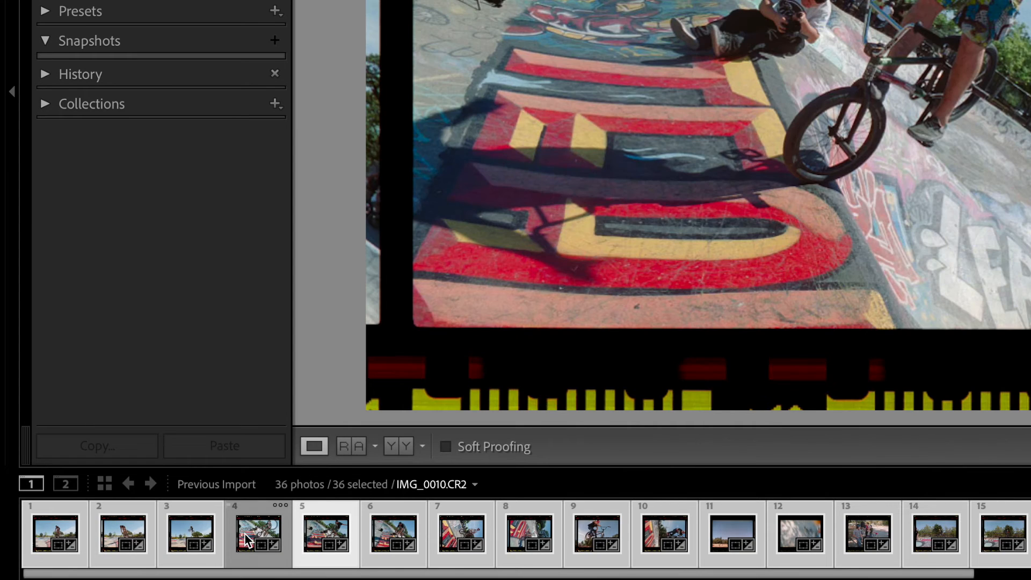
- Limit the selection to the three similar shots, photos 4 to 6, and sync IMG_0010's Negative Lab Pro settings across them
left_click(246, 537)
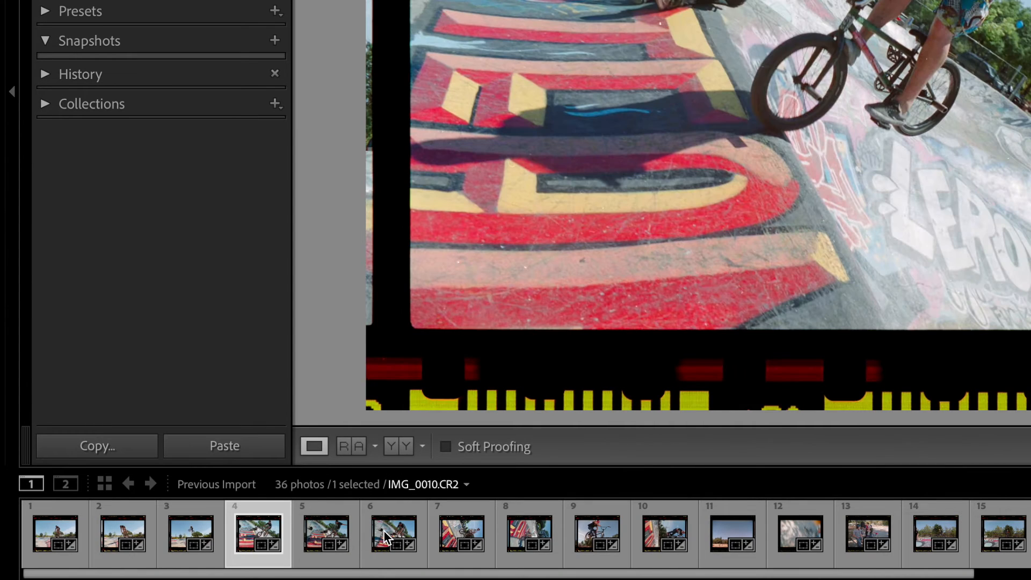
left_click(384, 530, "shift")
key("ctrl+n")
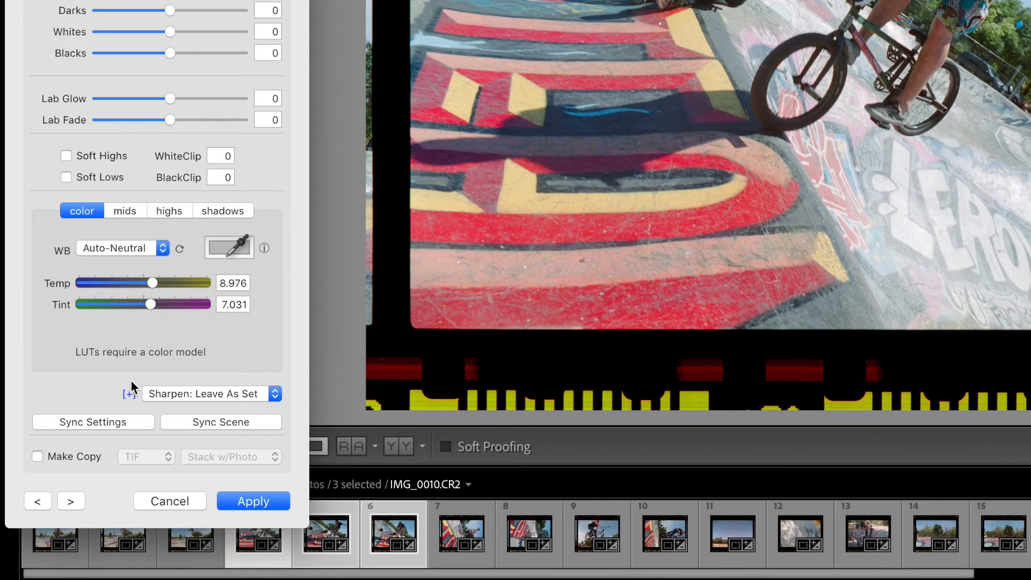
left_click(107, 421)
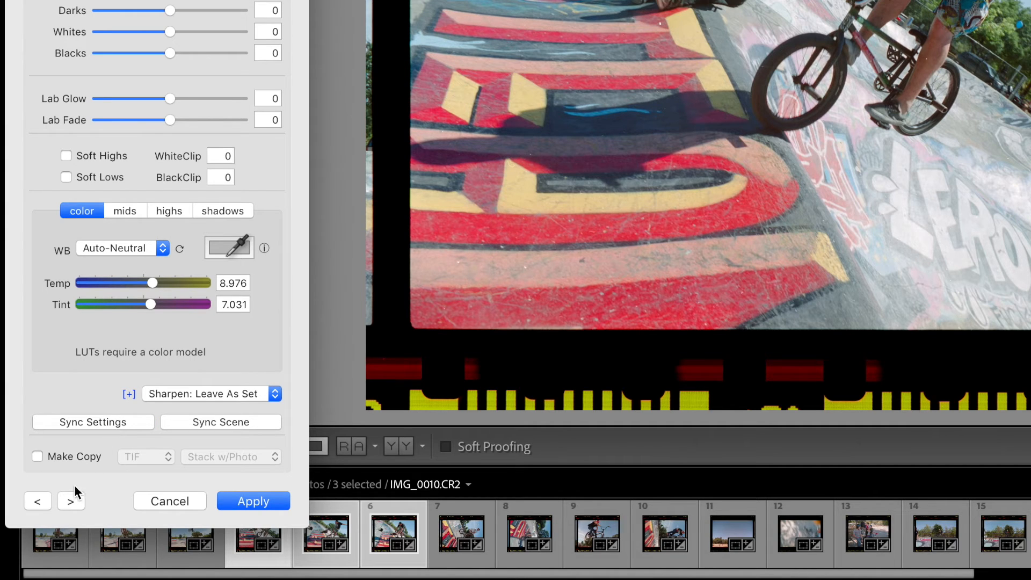
- Check the synced settings on IMG_0011 and IMG_0012, and apply them
left_click(72, 501)
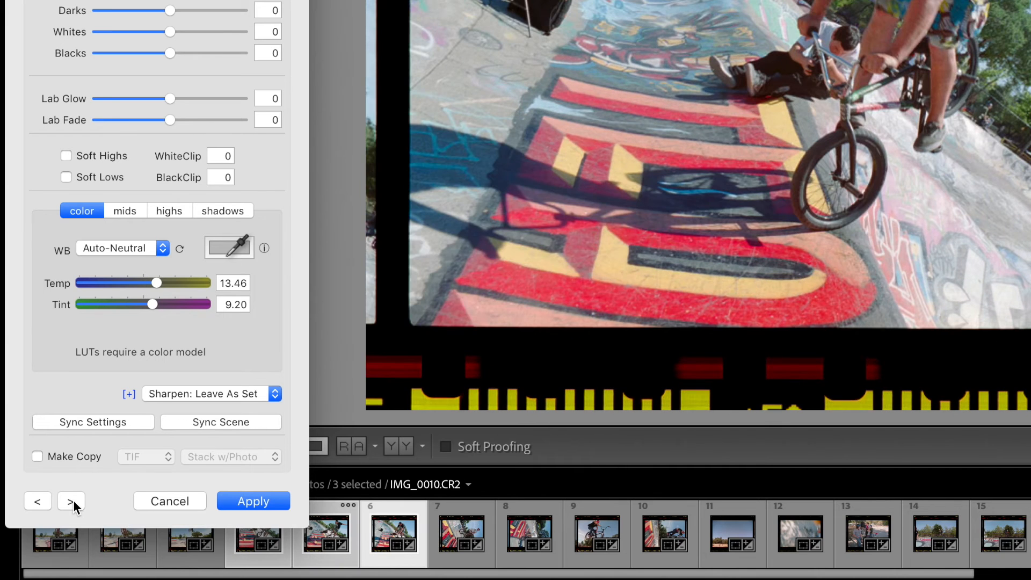
left_click(73, 501)
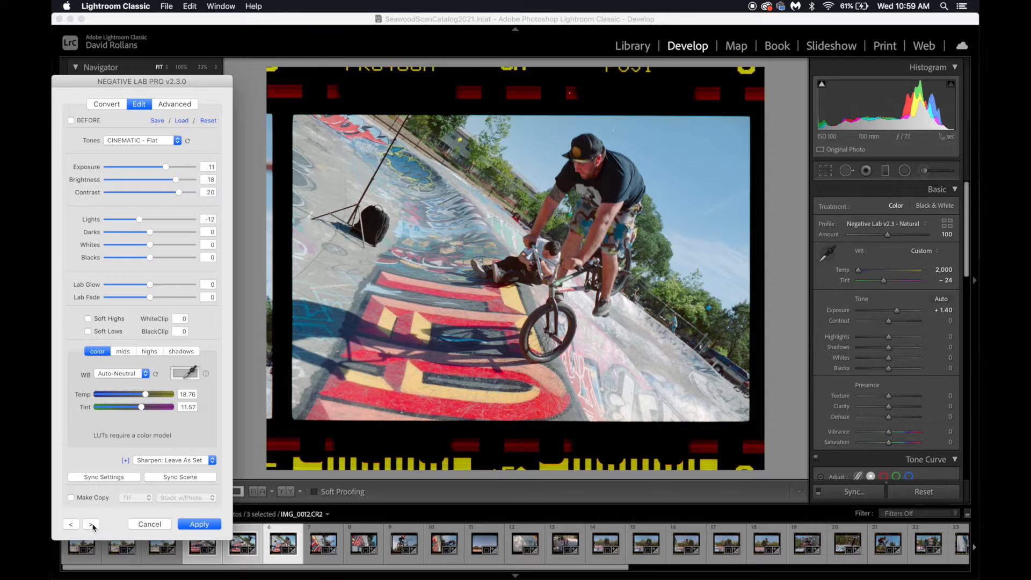
left_click(197, 525)
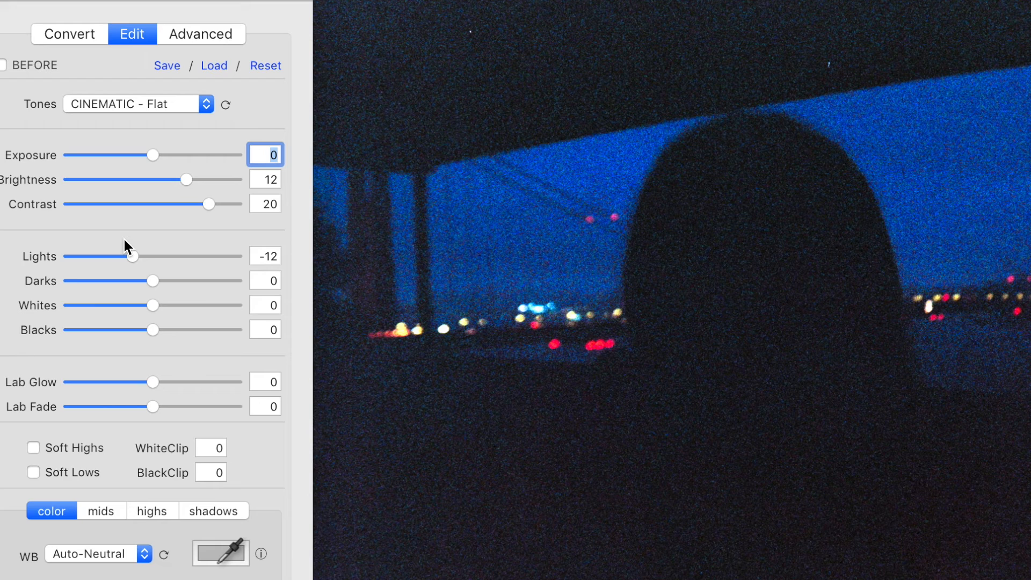
- Set the exposure of the night bridge photo, IMG_0088, to 19, apply it and open the crop for adjustment
left_click_drag(179, 155, 207, 163)
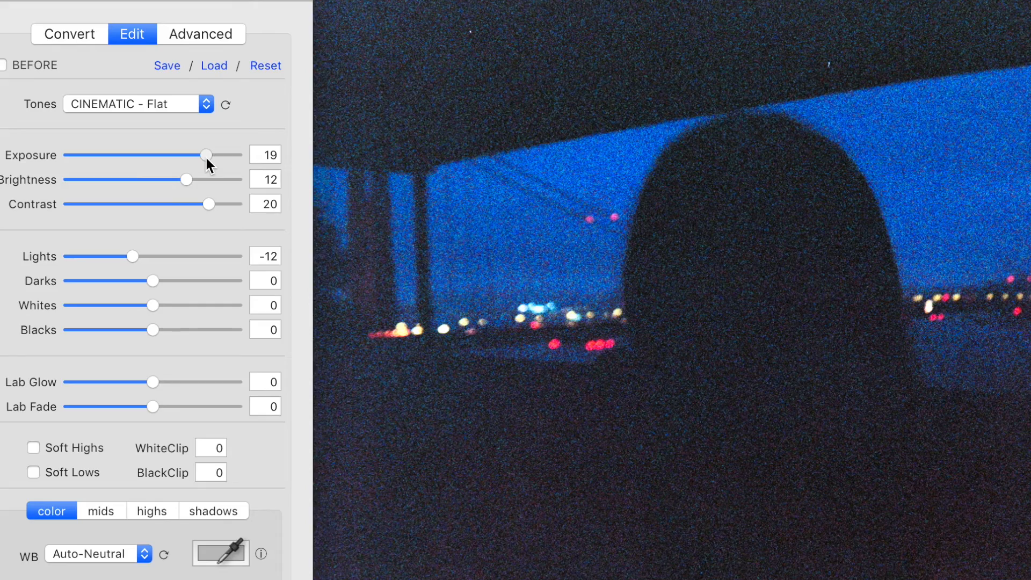
key("Return")
key("r")
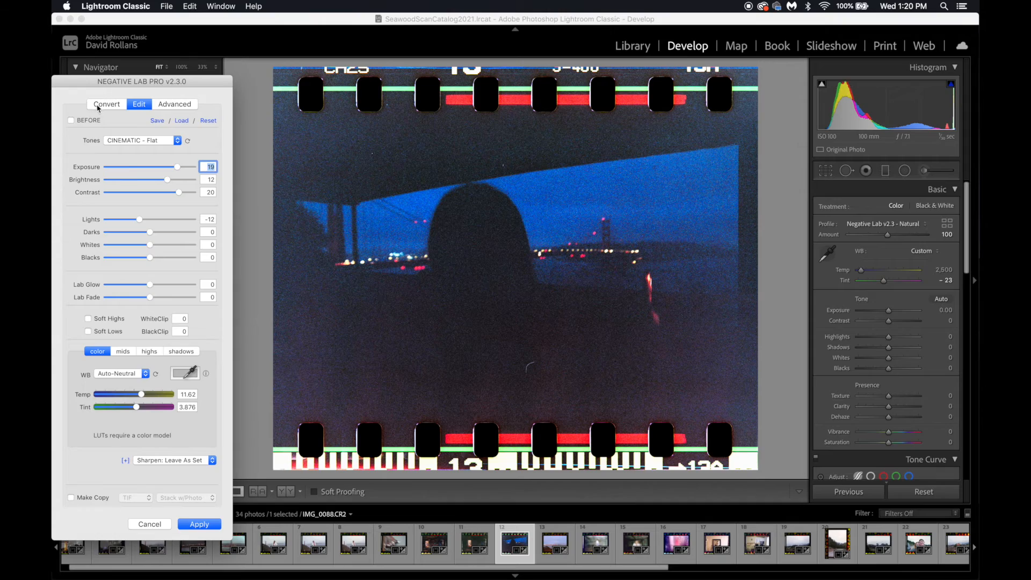
- Un-convert IMG_0088 back to a negative in Negative Lab Pro and apply the change
left_click(102, 105)
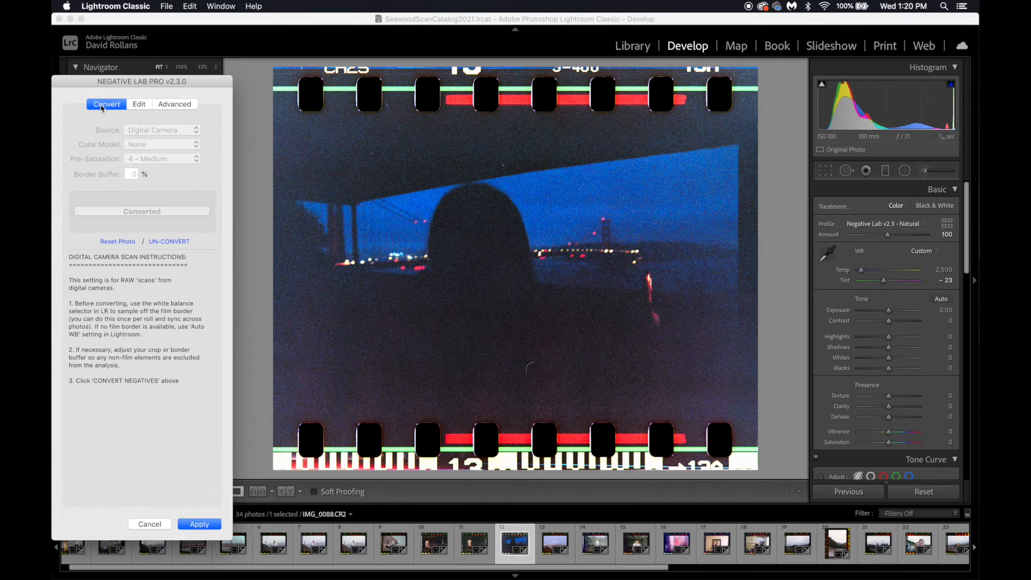
left_click(160, 243)
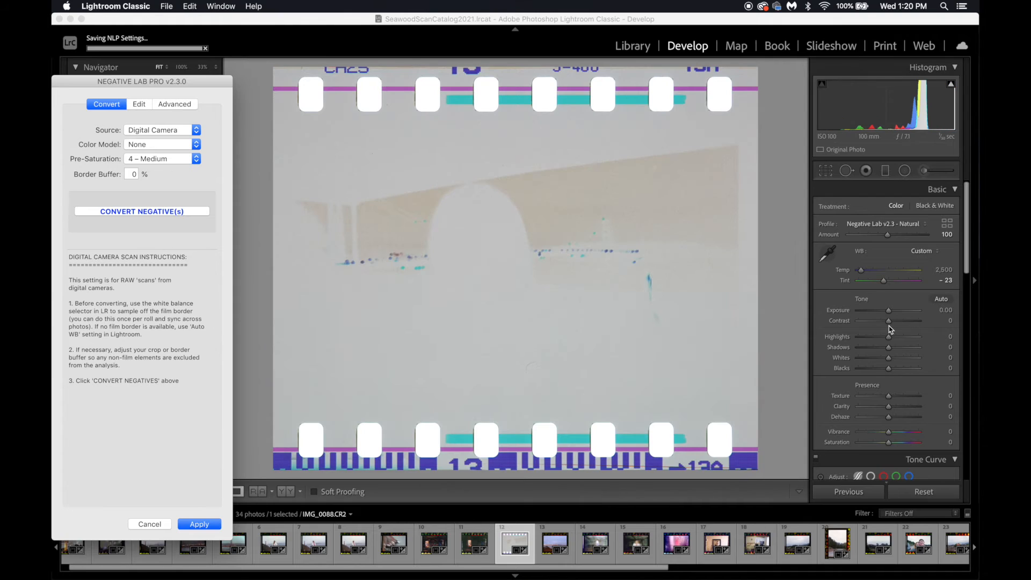
left_click(207, 525)
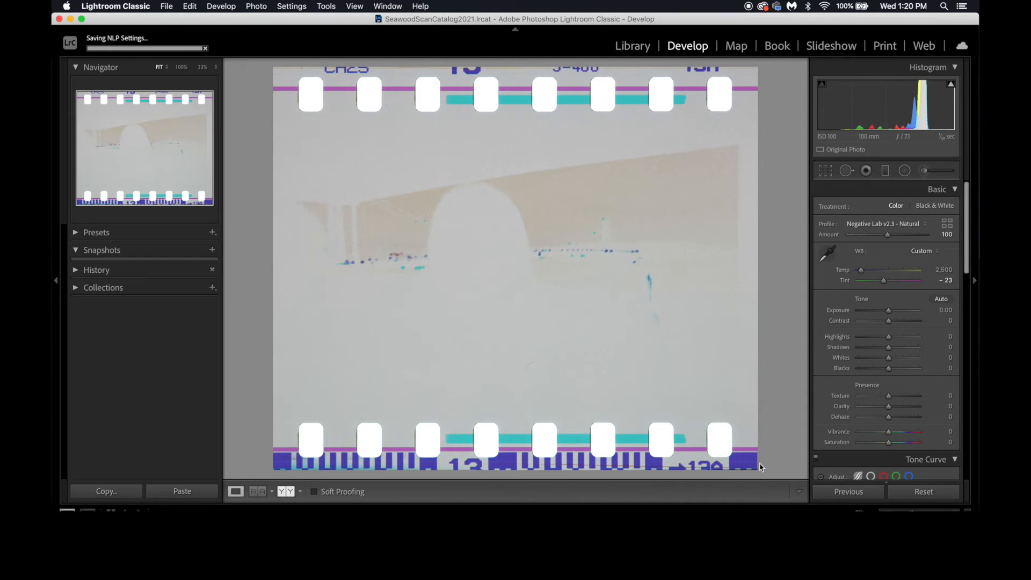
- Invert IMG_0088's overall RGB point curve by raising its black endpoint to output 255 and lowering its white endpoint to the minimum
scroll(878, 426, "down", 6)
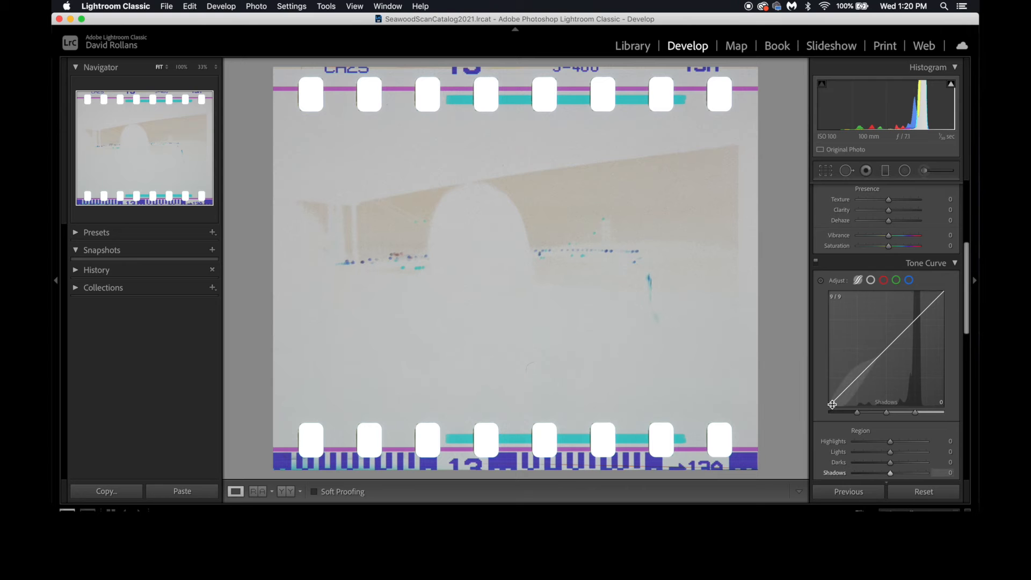
left_click(871, 279)
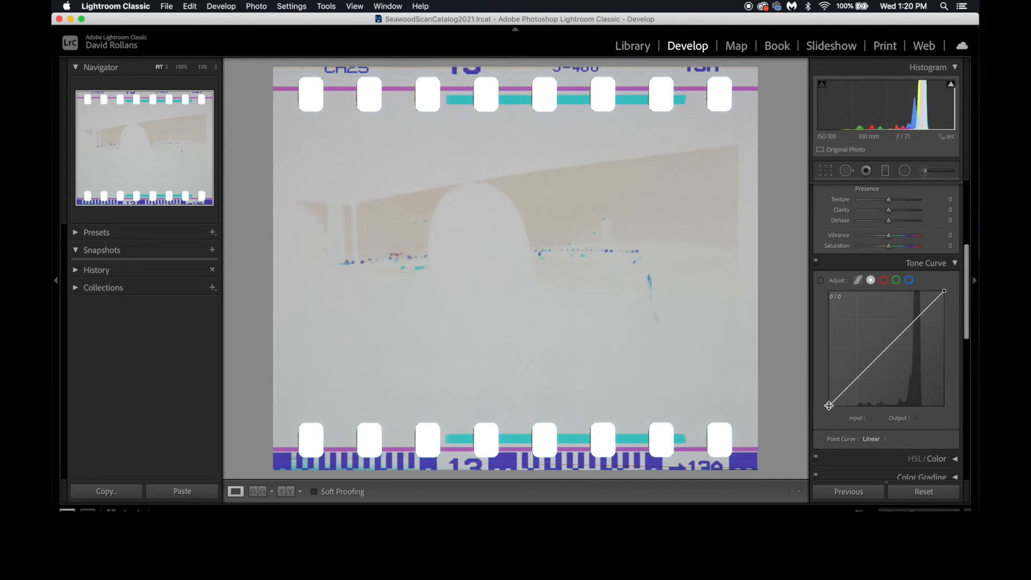
left_click_drag(829, 406, 831, 290)
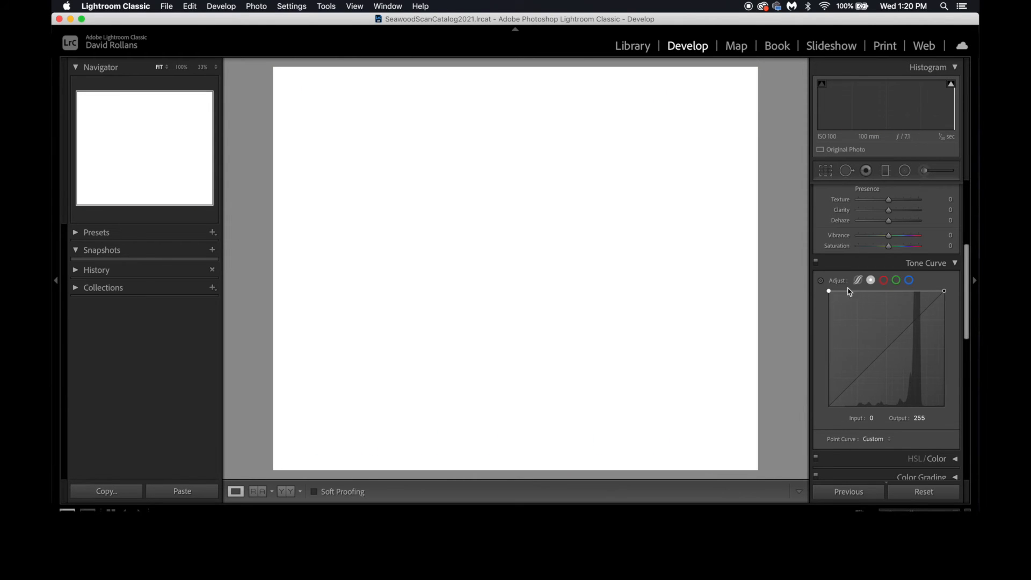
left_click_drag(948, 293, 945, 409)
- Shape the inverted curve into a steeper S with a darker shadow point and a highlight point at input 104, output 226
left_click_drag(906, 367, 907, 374)
left_click(856, 322)
left_click_drag(857, 321, 876, 304)
- Set the Basic exposure of the manually inverted night photo to -0.20, counteracting the reversed slider direction
scroll(900, 290, "up", 5)
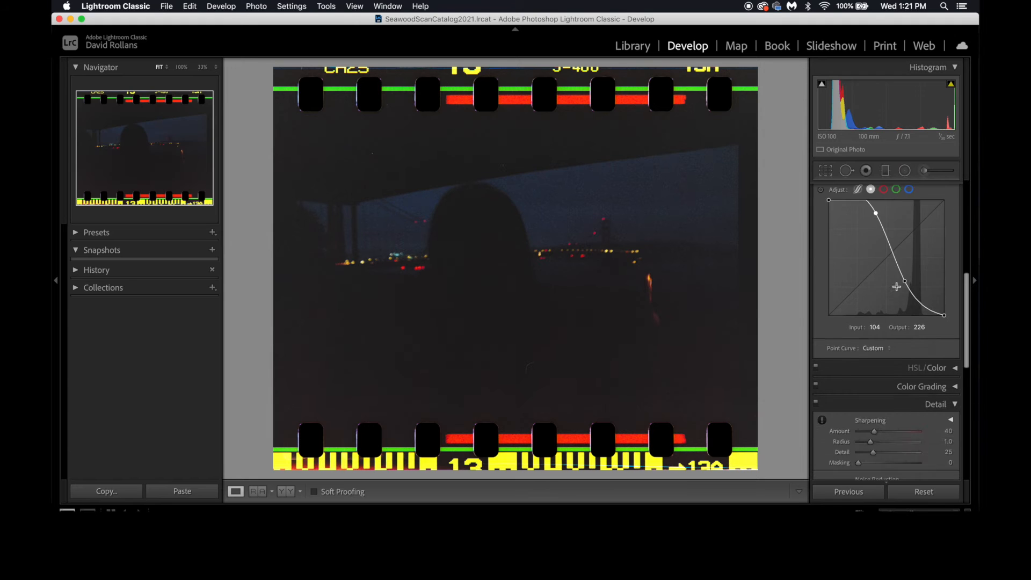
key("Down")
key("Down")
key("Down")
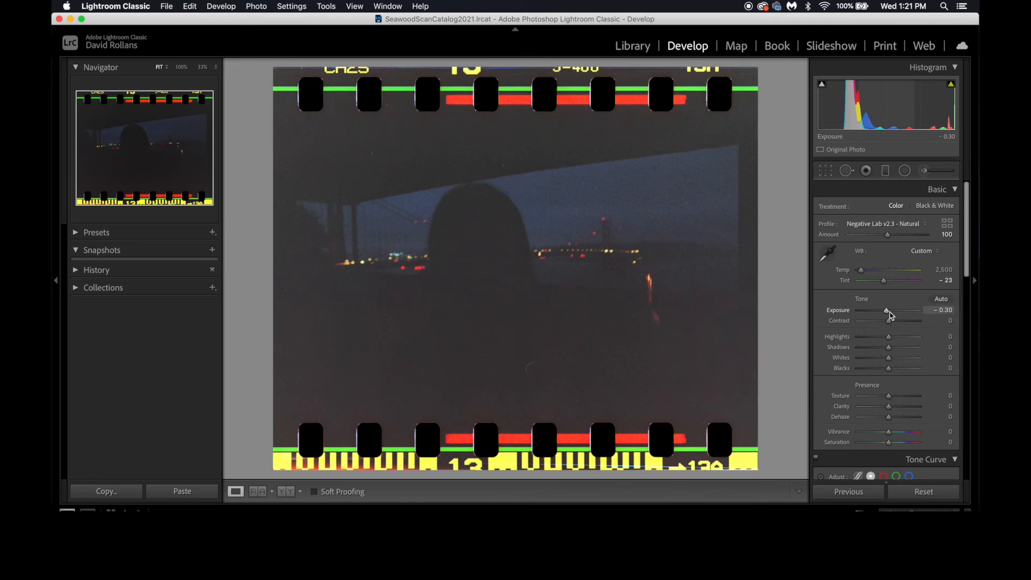
key("Up")
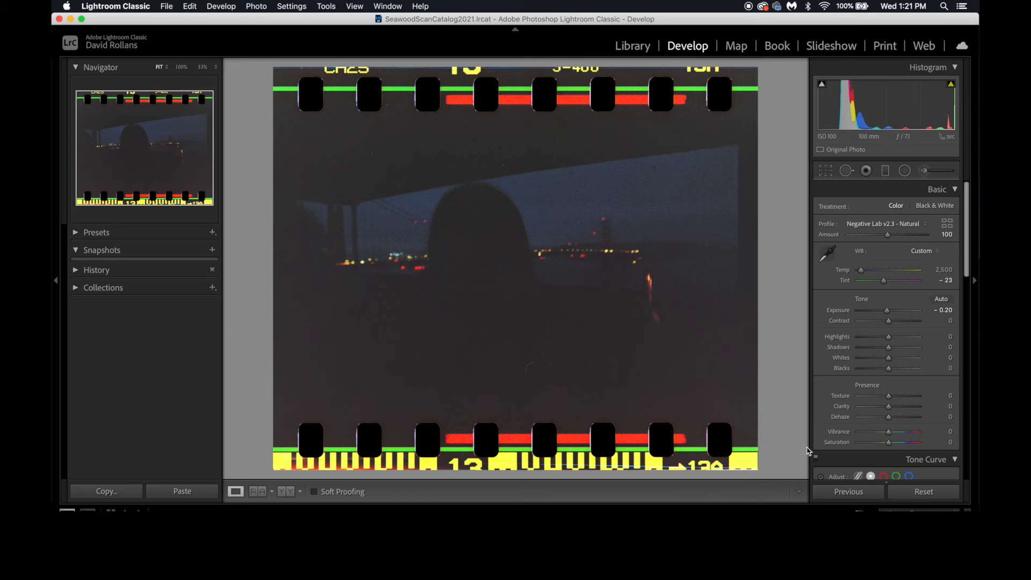
scroll(832, 422, "down", 8)
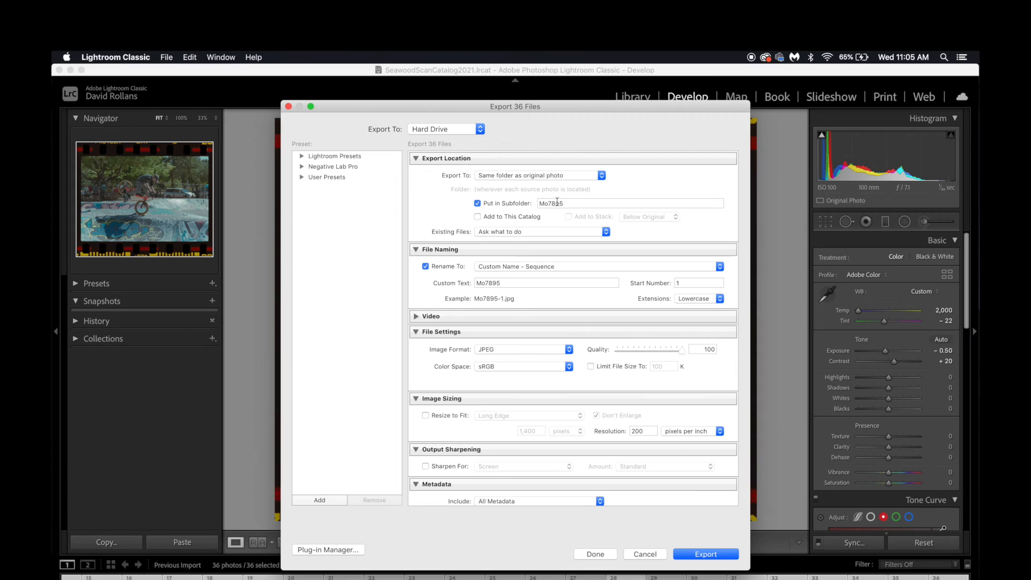
- Set the export subfolder to BmxTestRoll and the custom file name text to BMXTestRoll for the 36 photos
double_click(560, 205)
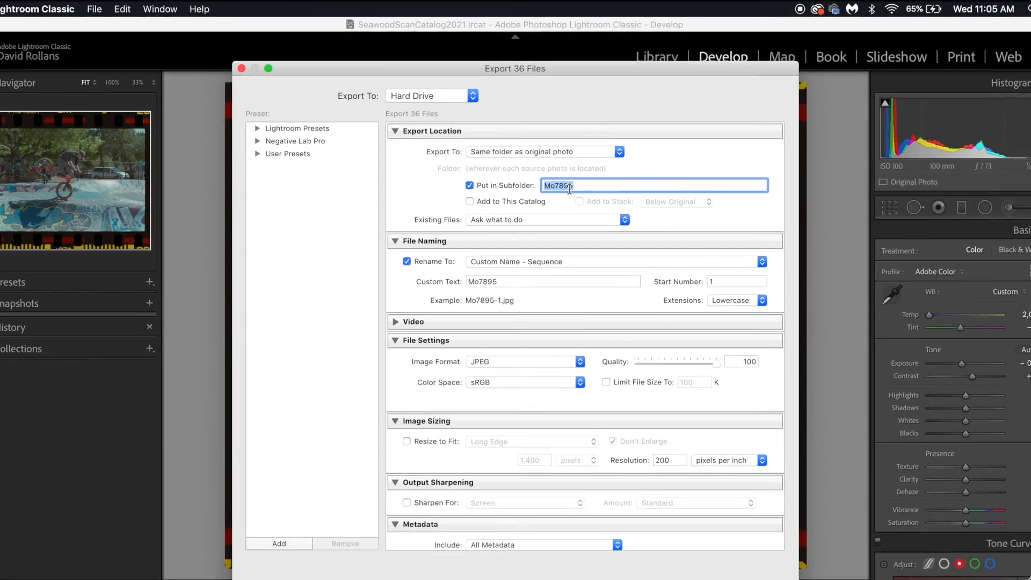
type("BmxT")
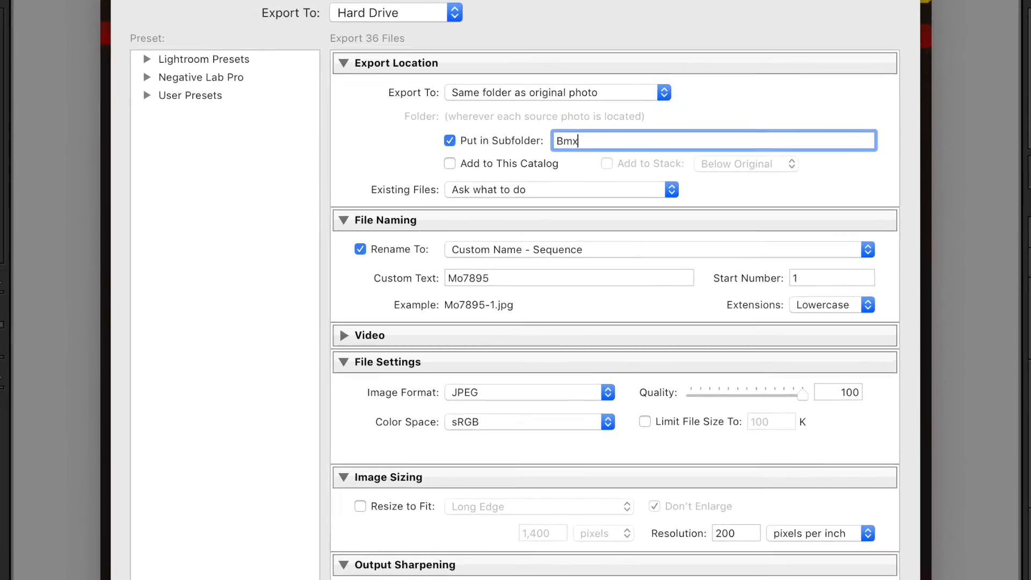
type("estRoll")
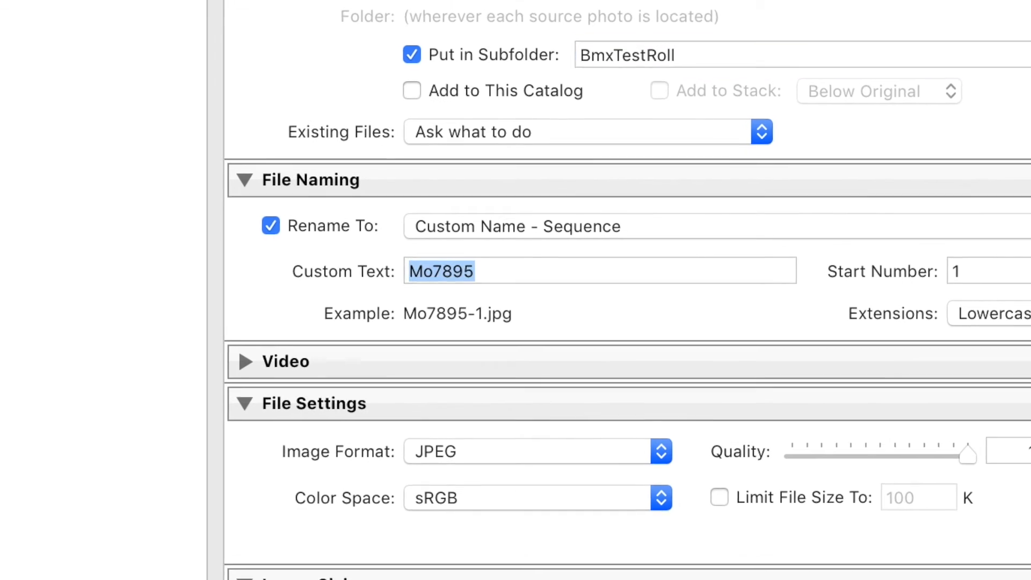
key("Tab")
type("BMXTe")
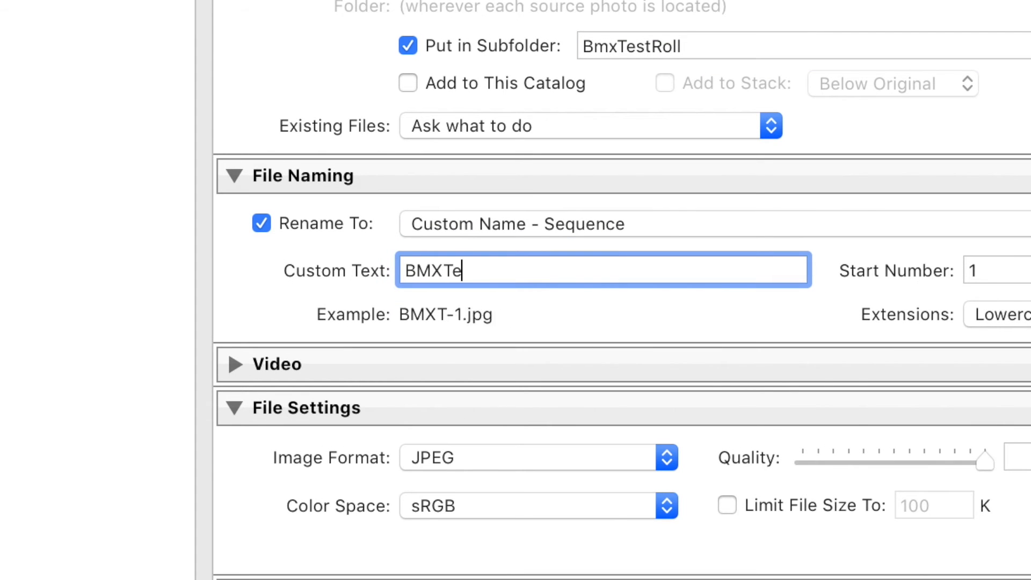
type("stRoll")
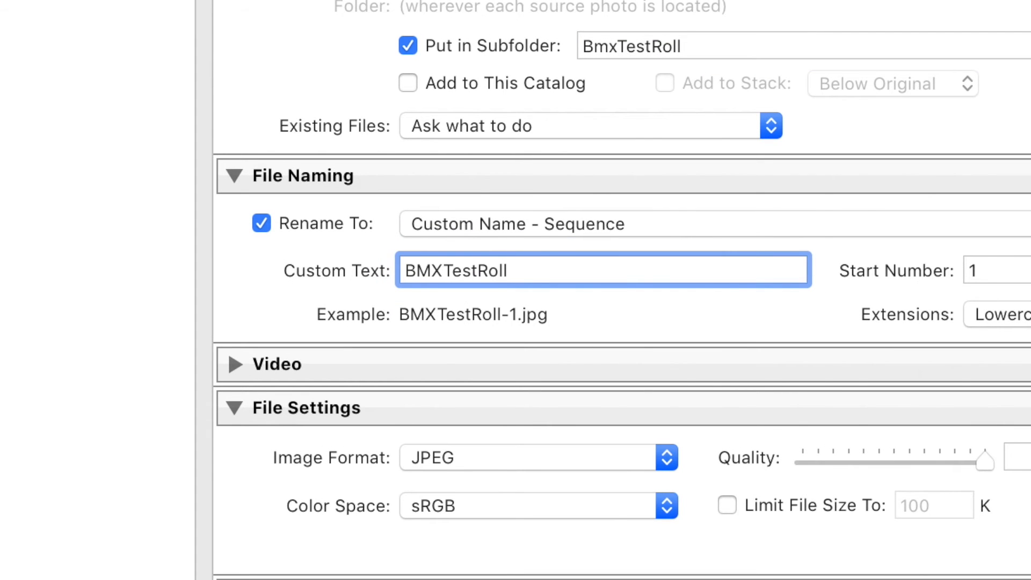
- Try TIFF with 16 bits/component as the export format, and return the image format to JPEG
left_click(614, 457)
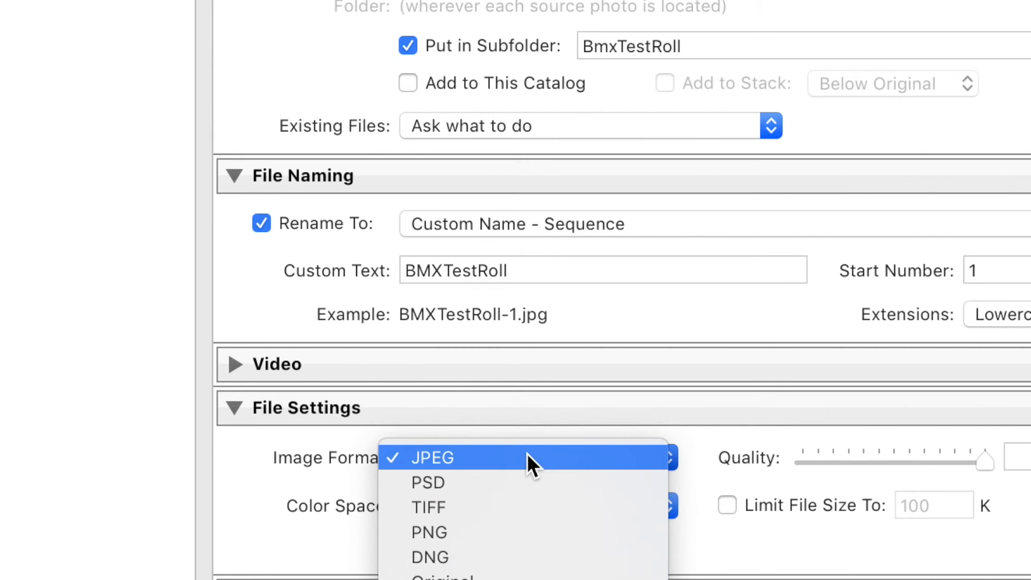
left_click(450, 511)
left_click(896, 504)
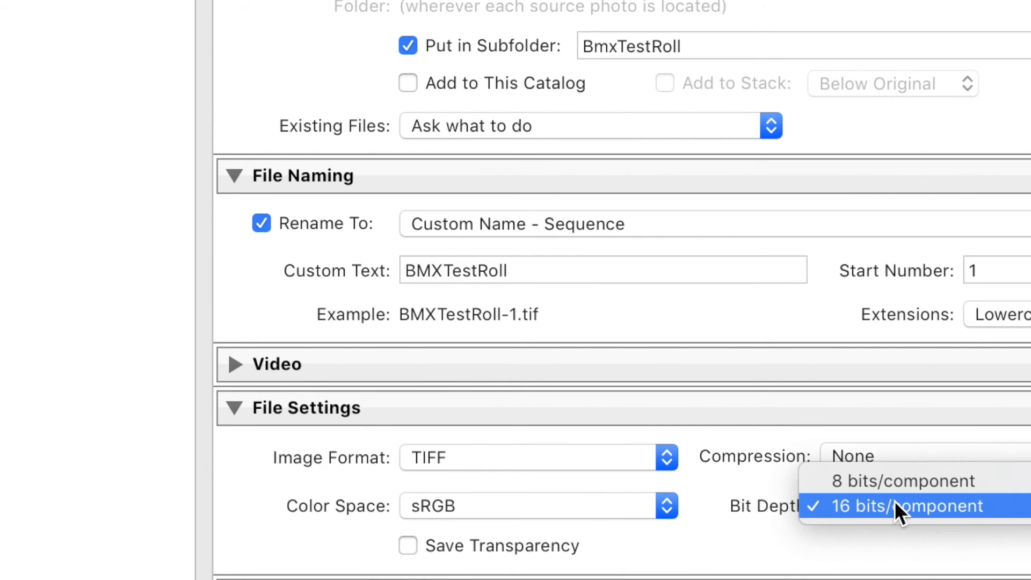
left_click(882, 509)
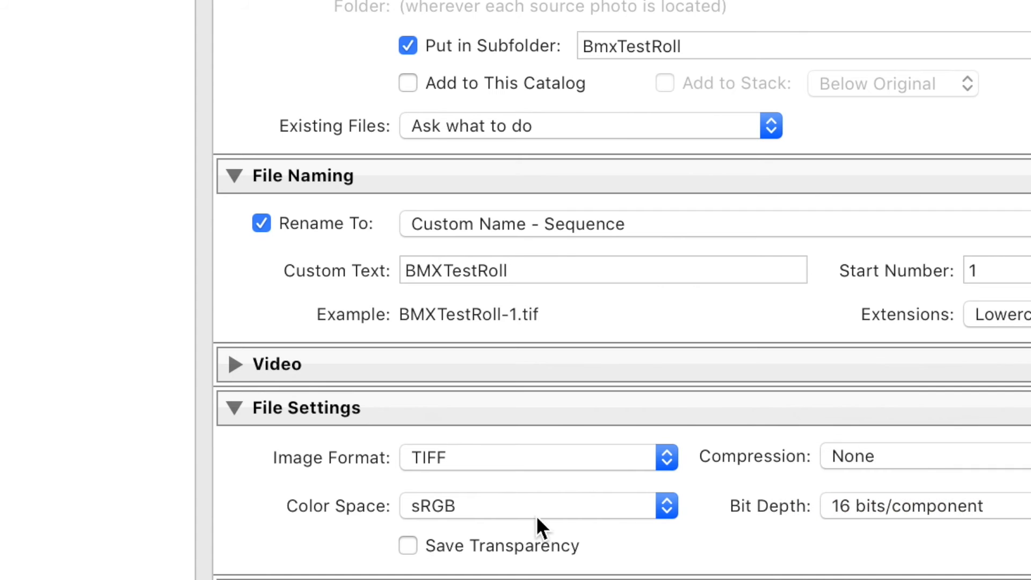
left_click(524, 455)
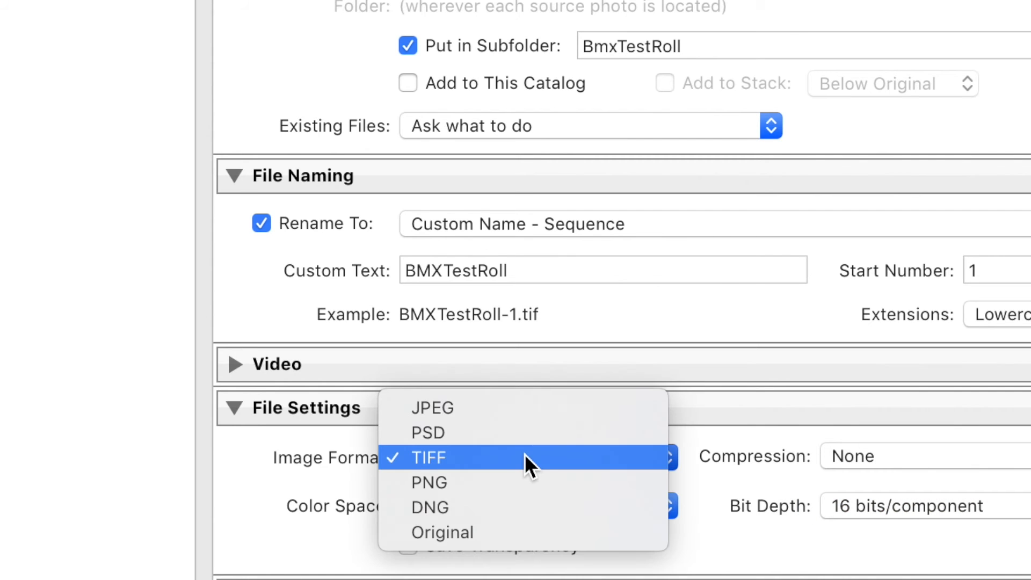
left_click(510, 409)
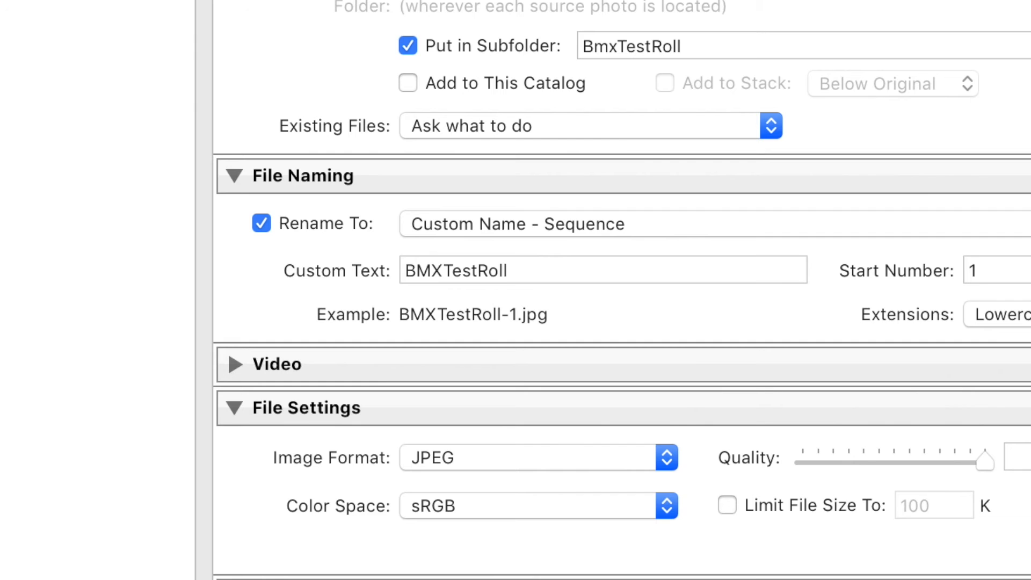